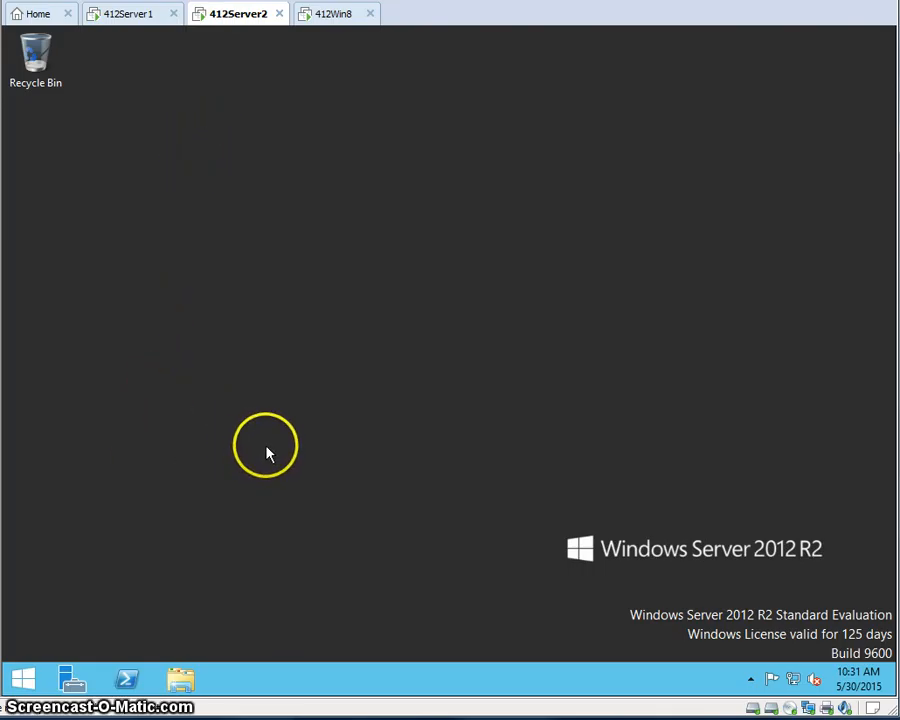
# - Launch Server Manager from the taskbar to show the 412Server2 Dashboard
pyautogui.click(72, 682)
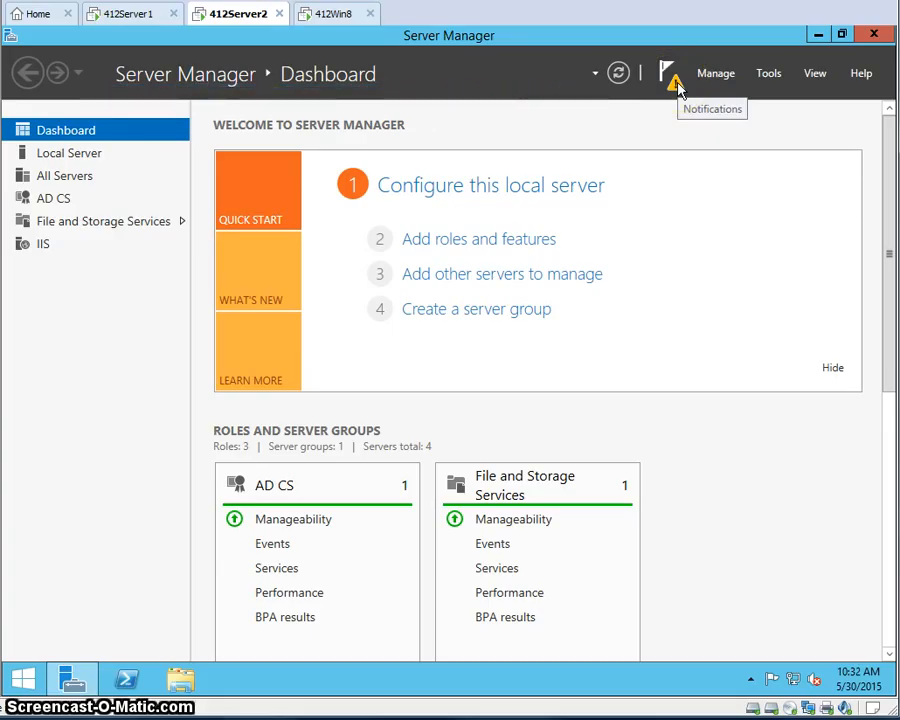
# - Configure the AD CS role service Certification Authority Web Enrollment, declining additional role services
pyautogui.click(672, 80)
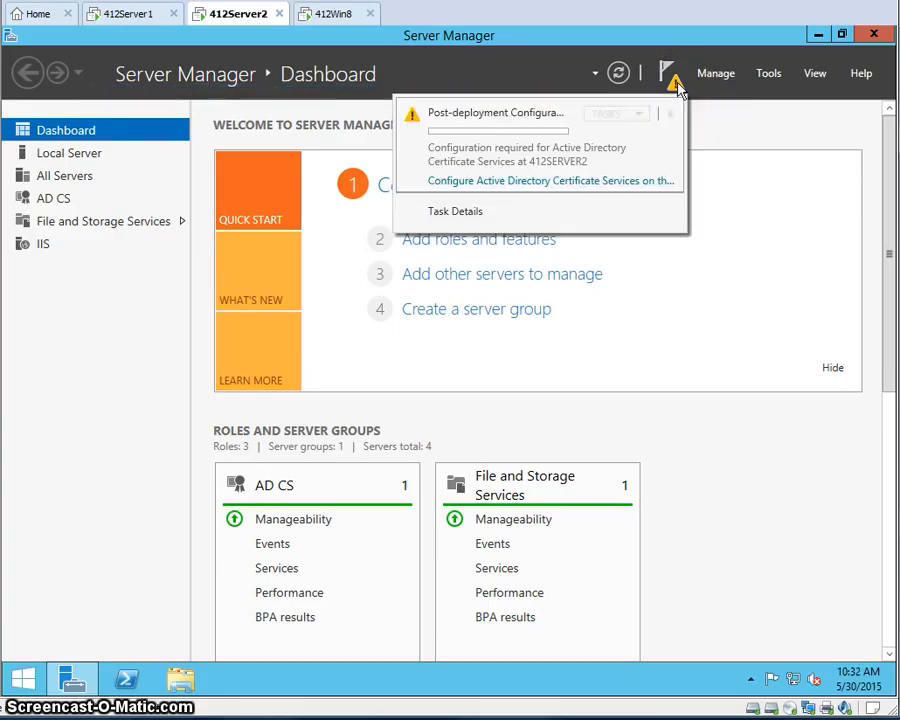
pyautogui.click(610, 185)
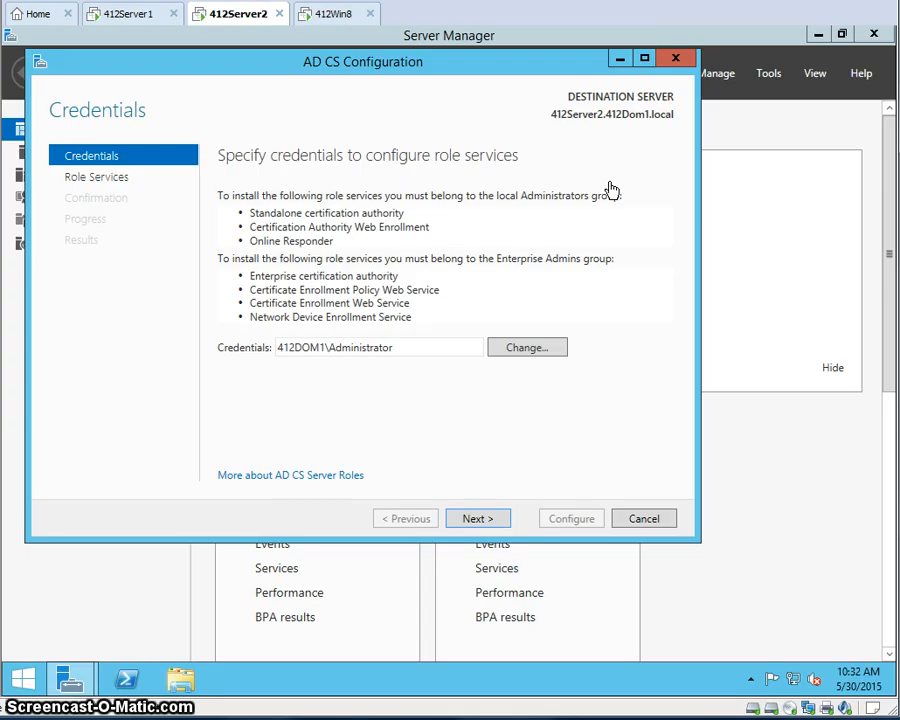
pyautogui.click(478, 519)
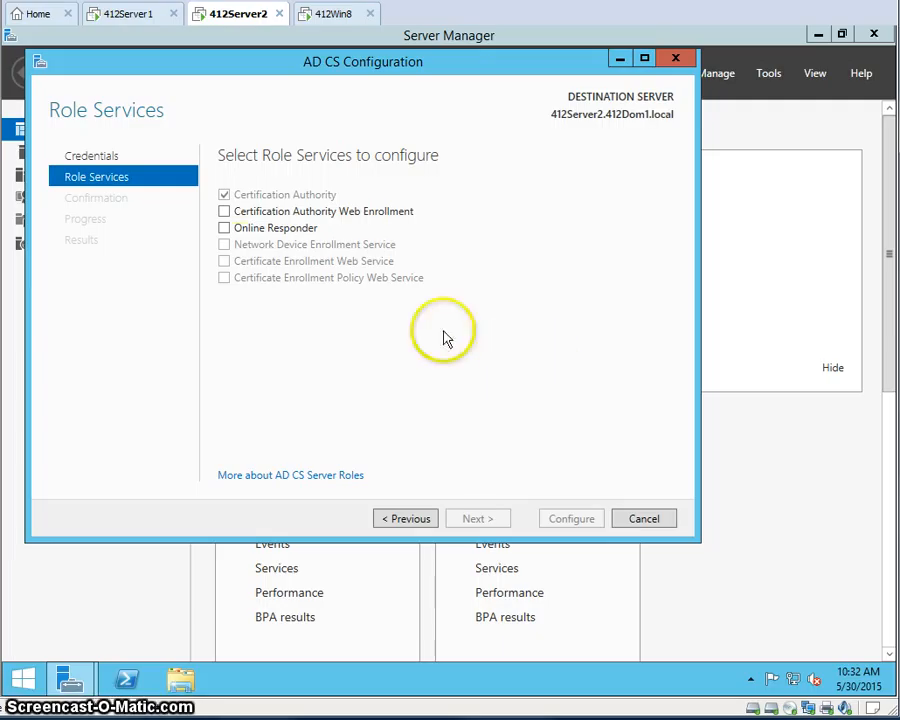
pyautogui.click(286, 214)
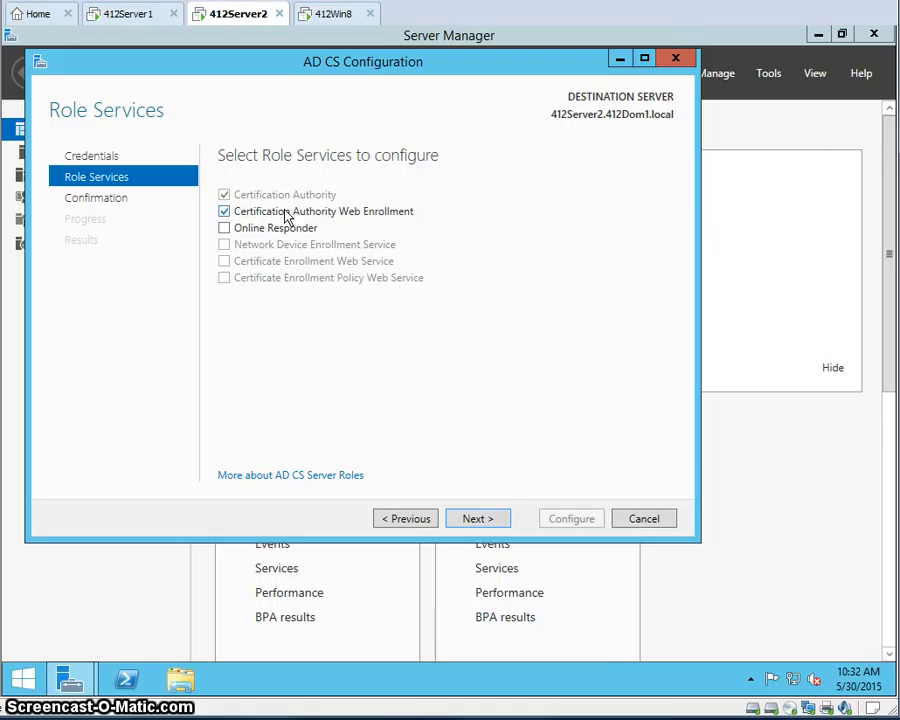
pyautogui.click(485, 523)
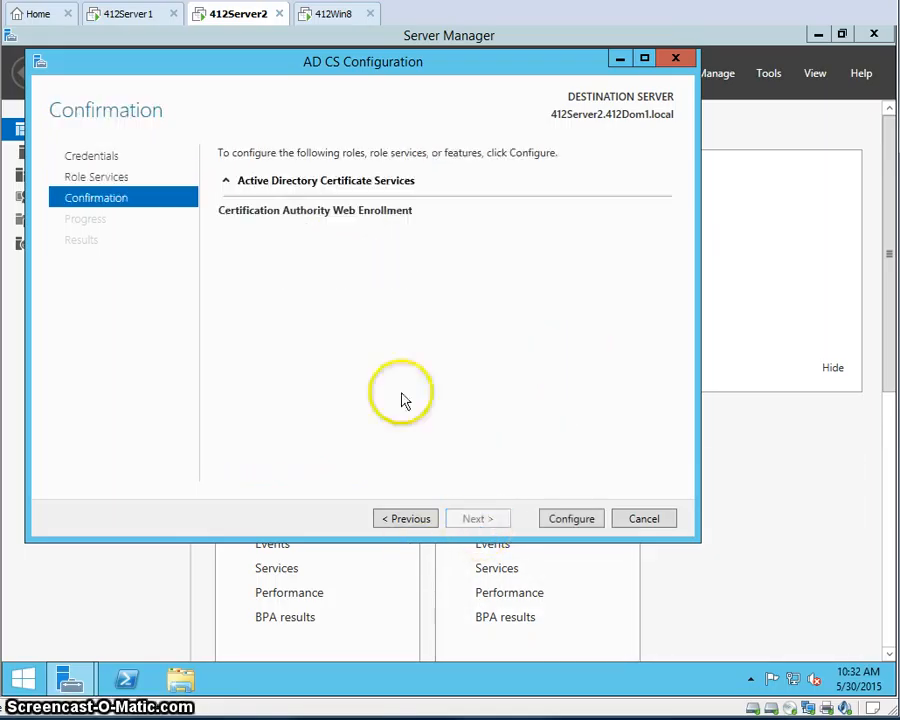
pyautogui.click(565, 519)
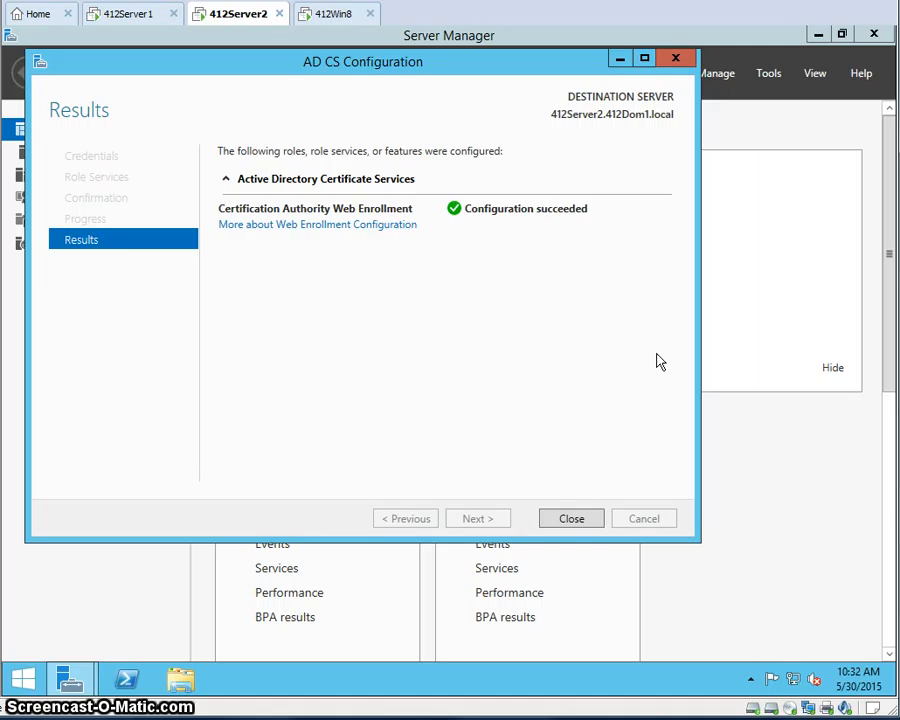
pyautogui.click(572, 522)
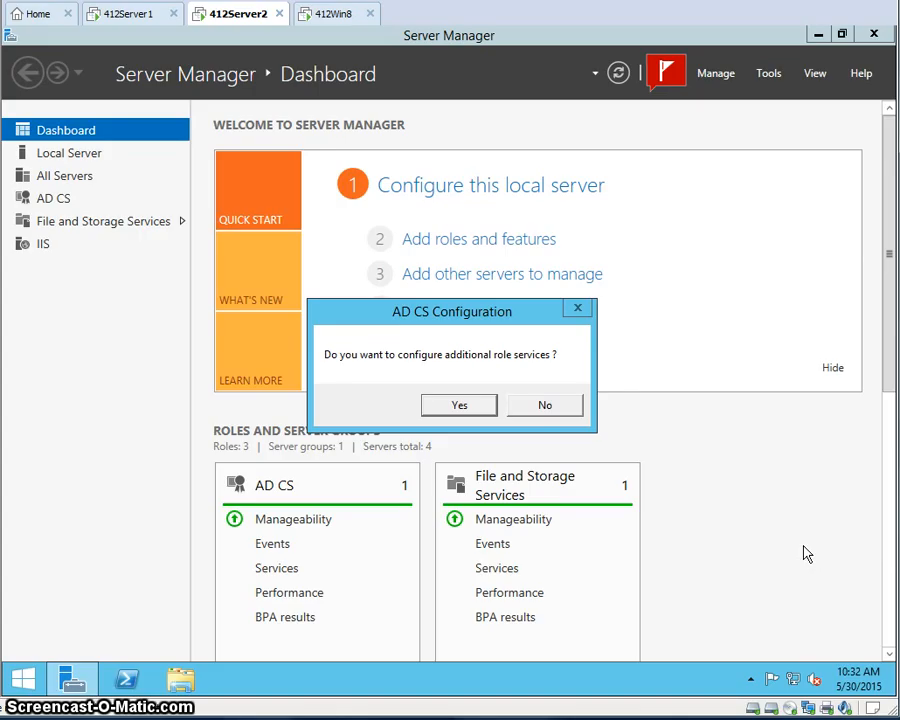
pyautogui.click(548, 405)
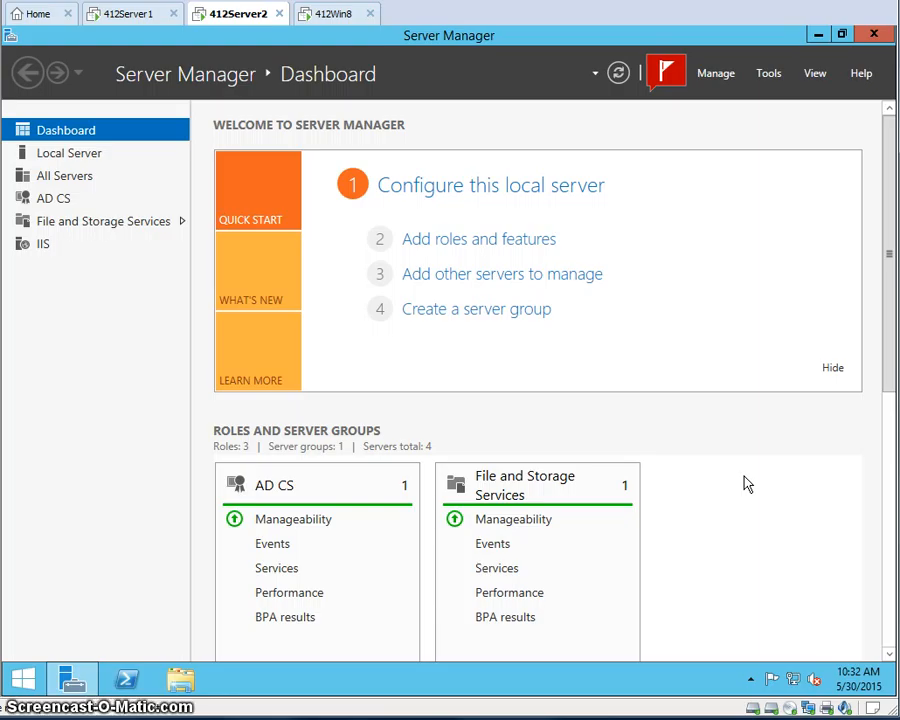
# - Launch Internet Information Services (IIS) Manager from Tools and minimize Server Manager
pyautogui.click(770, 76)
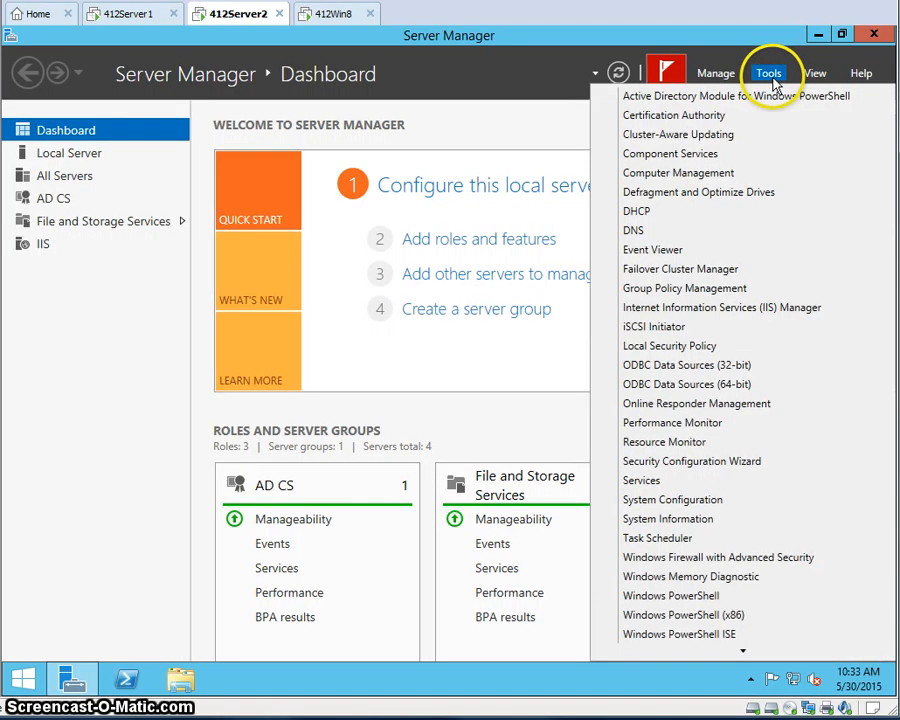
pyautogui.click(745, 316)
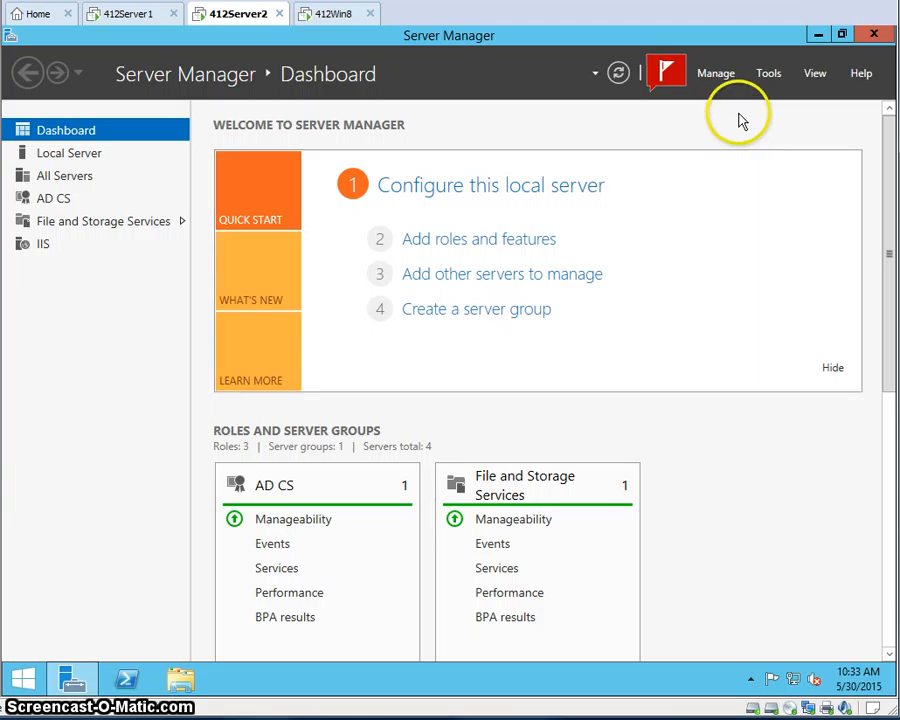
pyautogui.click(818, 35)
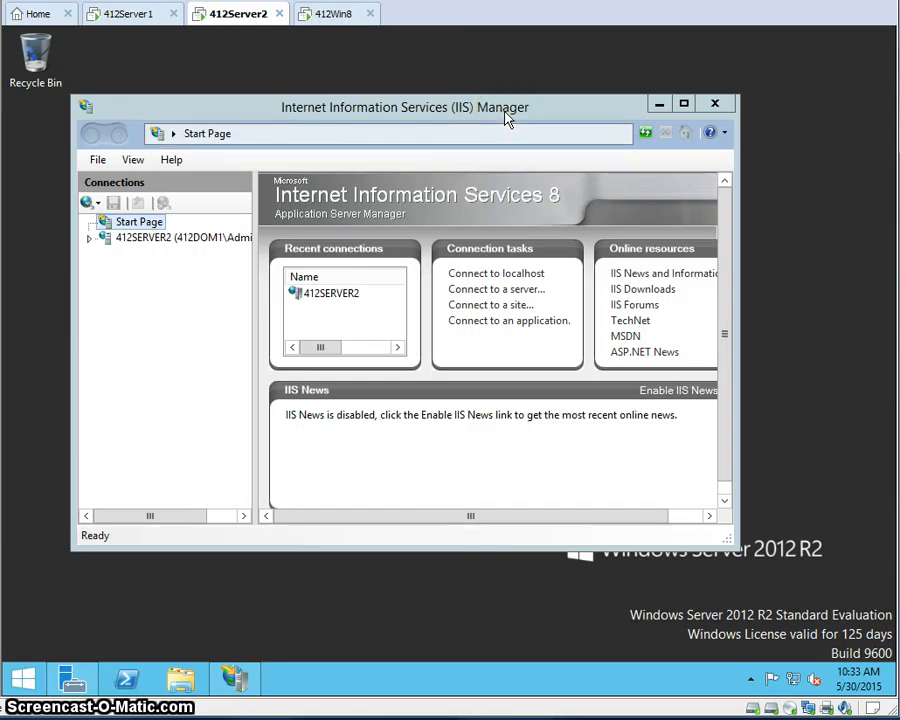
# - Open Server Certificates on 412SERVER2, declining the Web Platform offer, and start Create Domain Certificate
pyautogui.click(192, 243)
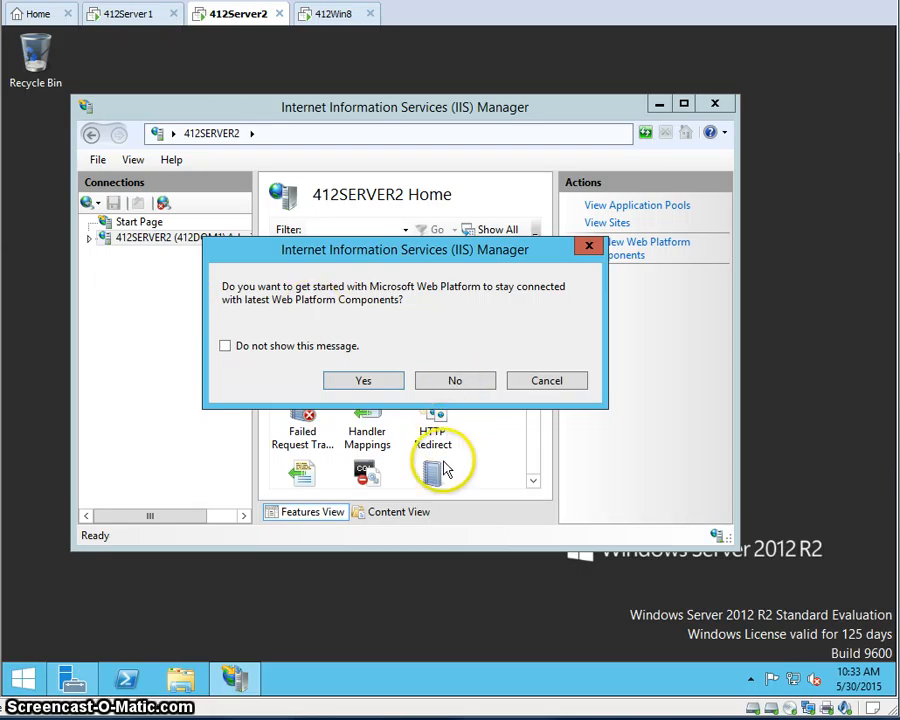
pyautogui.click(456, 380)
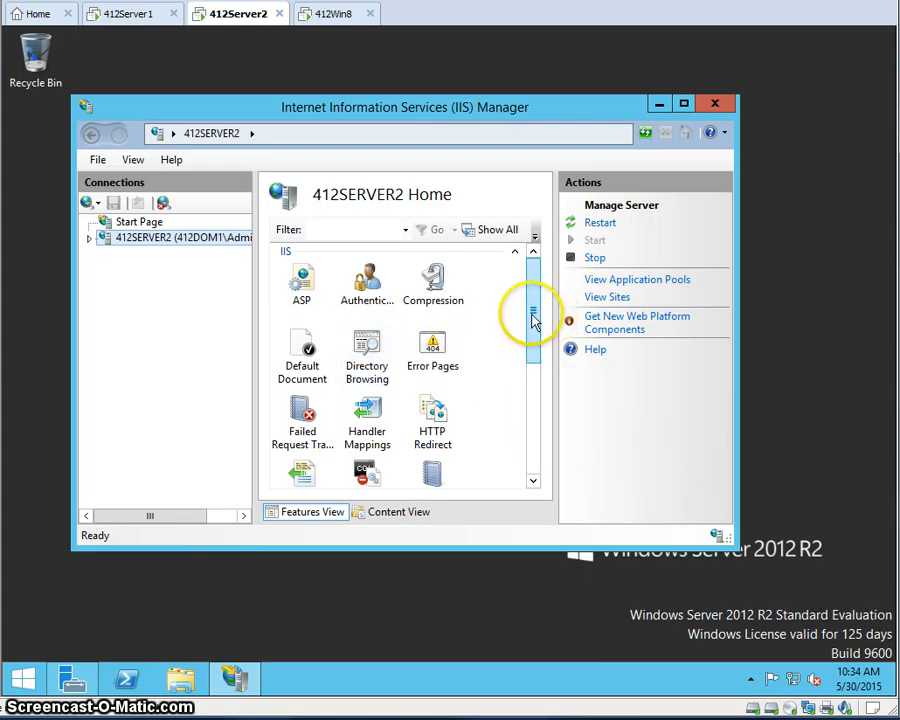
pyautogui.moveTo(531, 315); pyautogui.dragTo(532, 410)
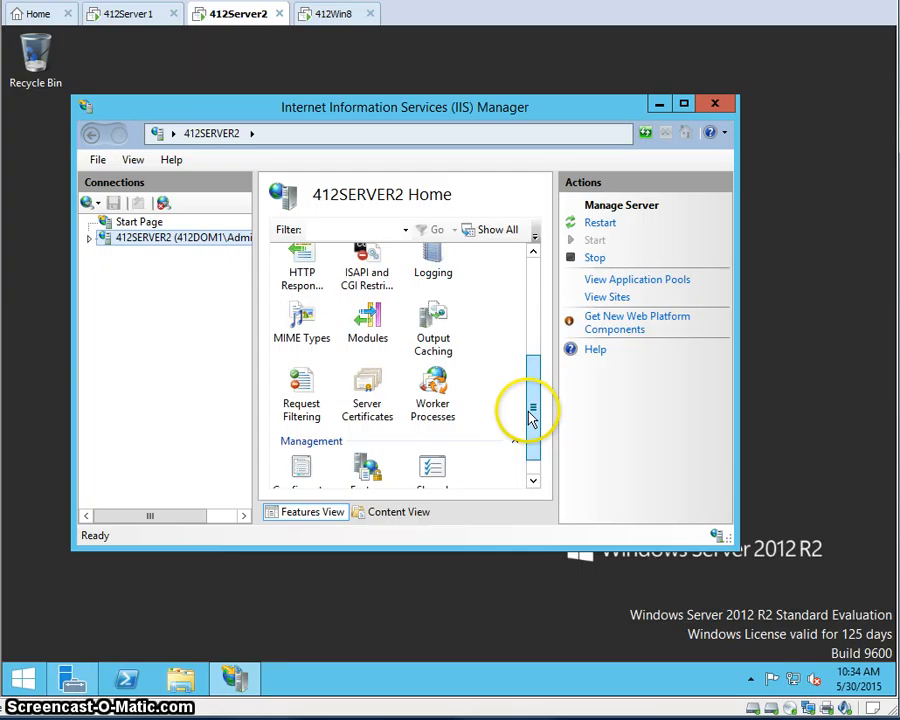
pyautogui.doubleClick(357, 398)
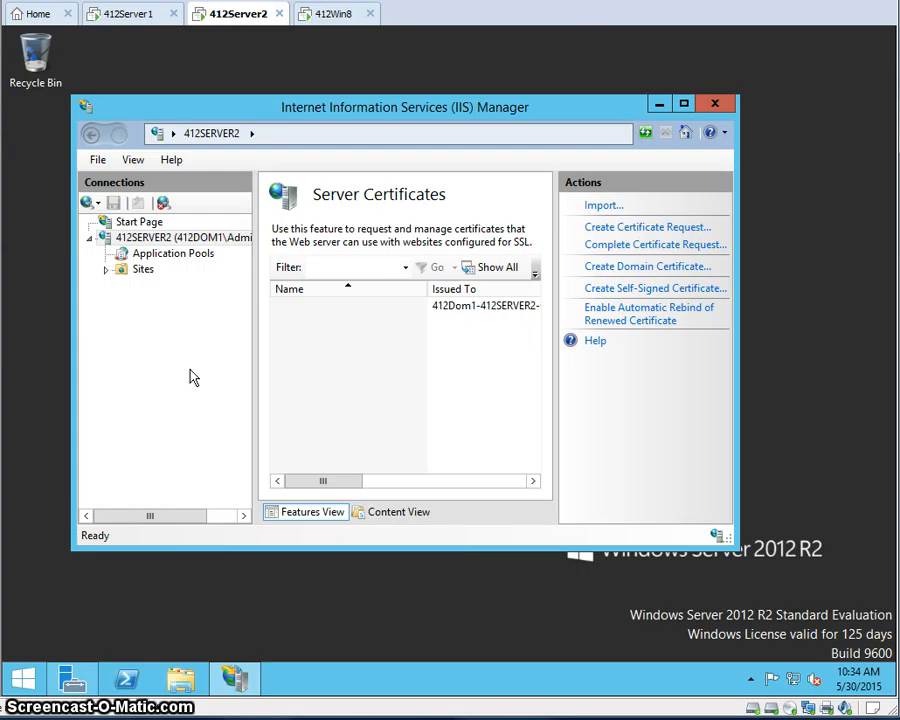
pyautogui.click(636, 270)
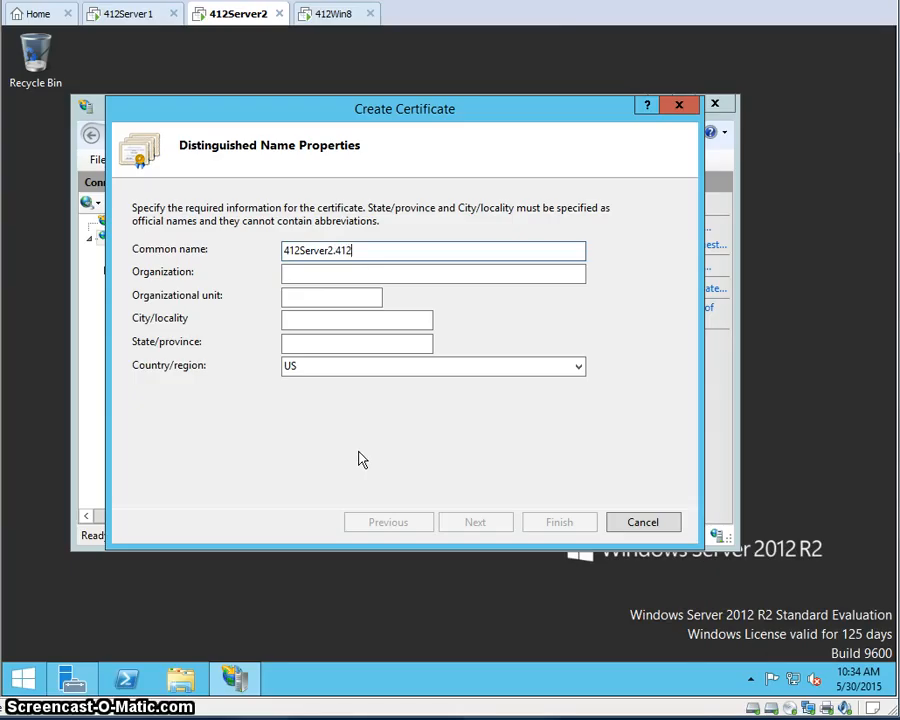
# - Fill in common name 412Server2.412Dom1.local, organization fields, city Caldwell and state Idaho, then continue
pyautogui.write('Dom1.local')
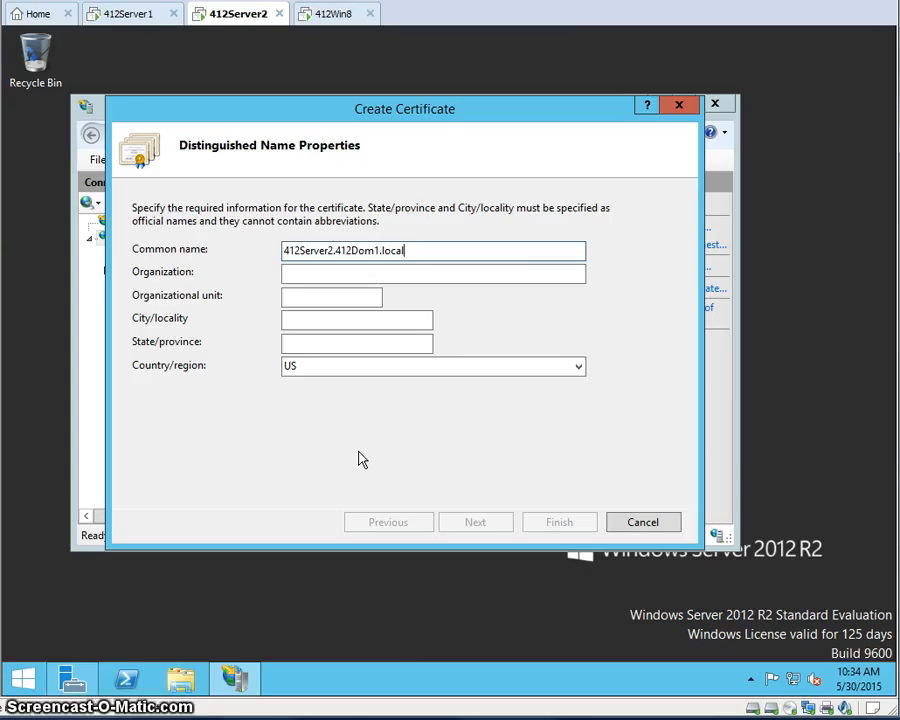
pyautogui.click(301, 276)
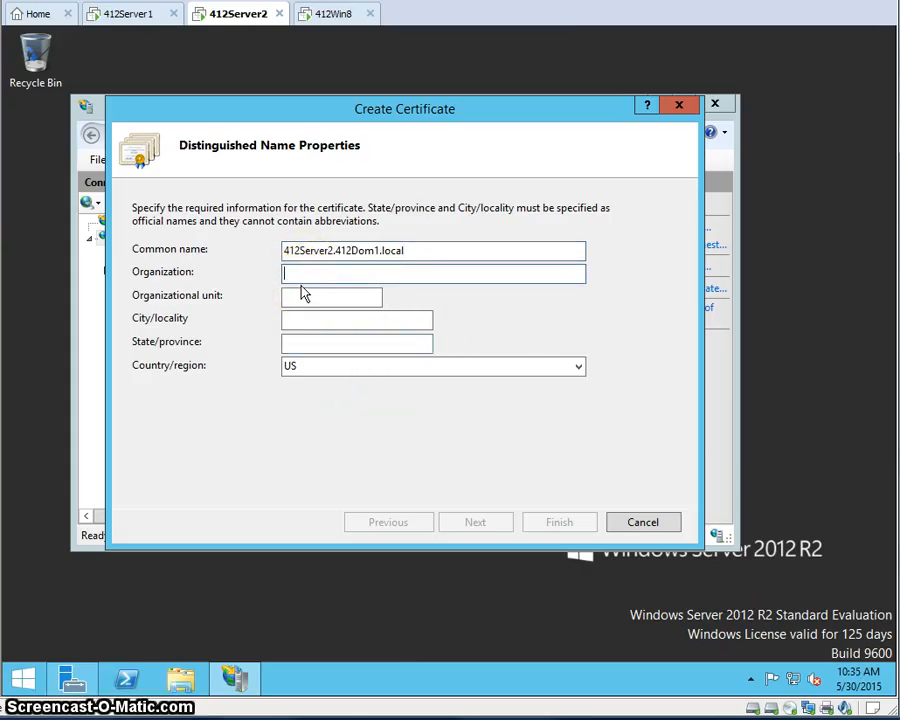
pyautogui.write('Server 2012')
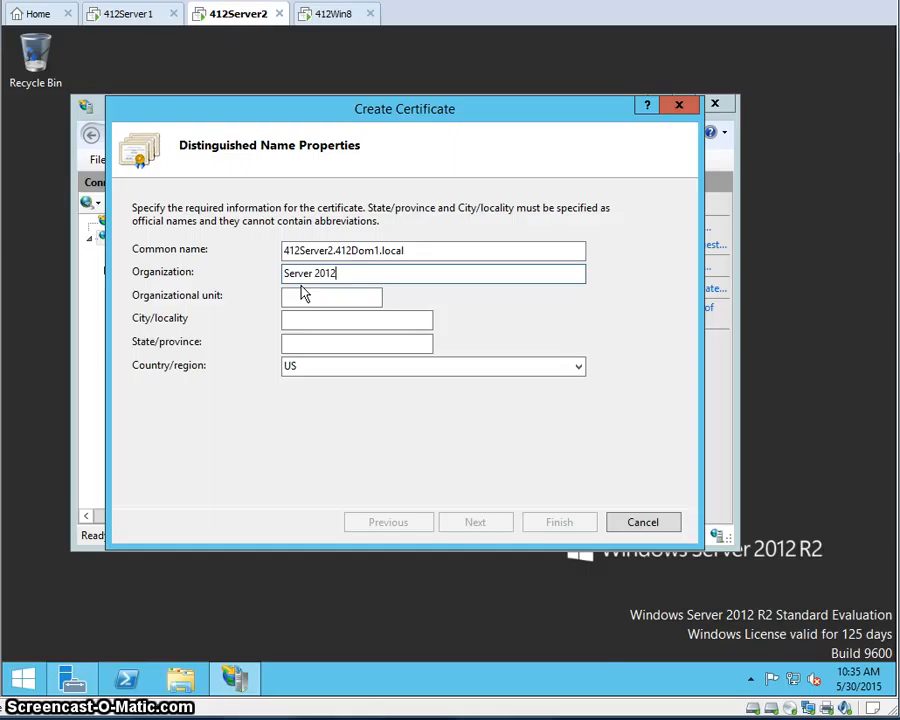
pyautogui.write('412 Class')
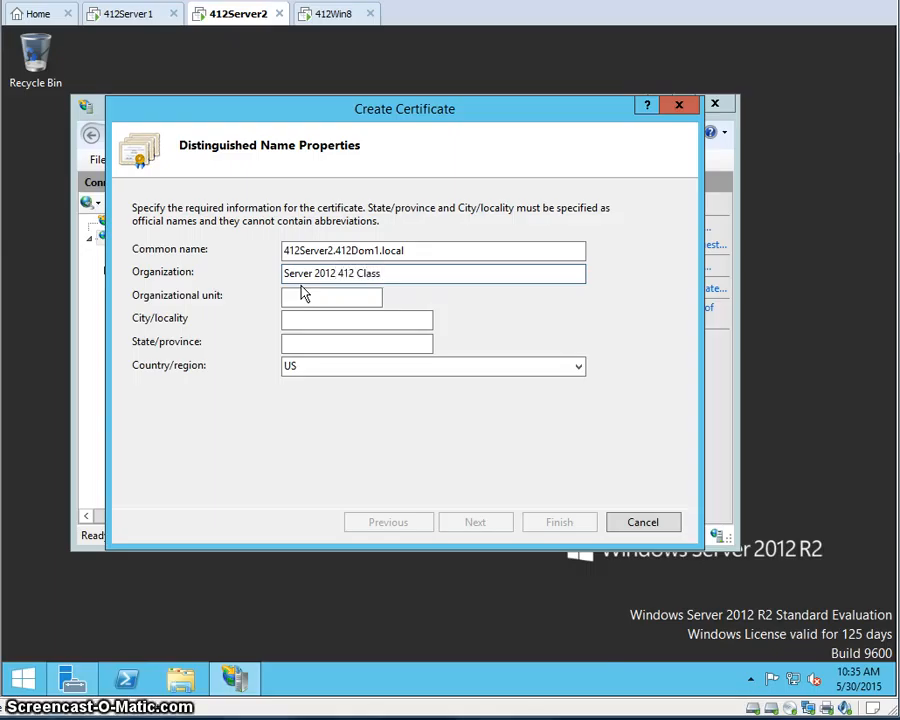
pyautogui.click(303, 292)
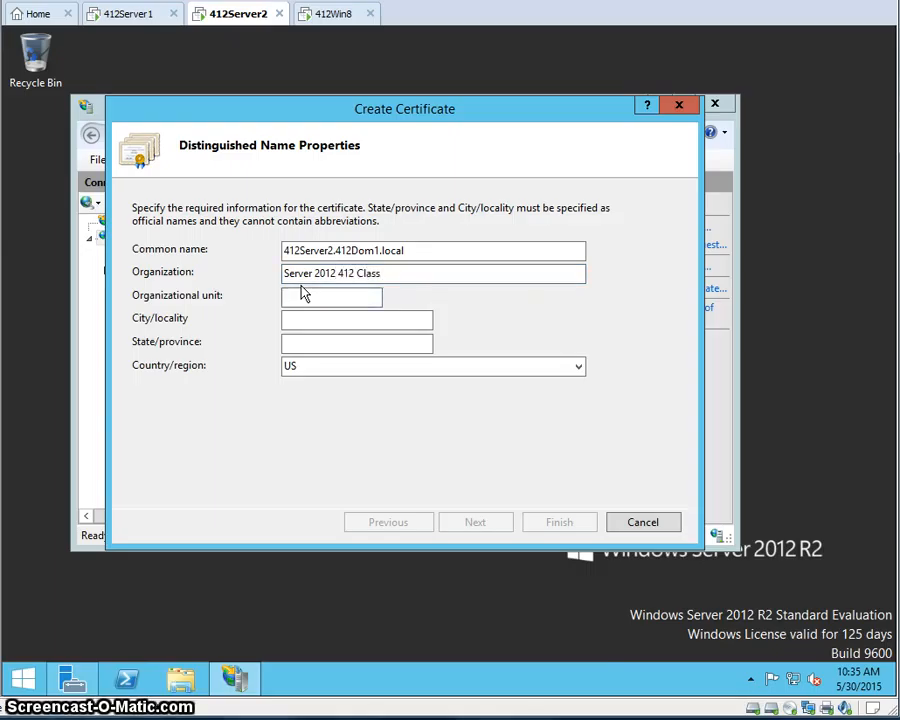
pyautogui.write('Tyson')
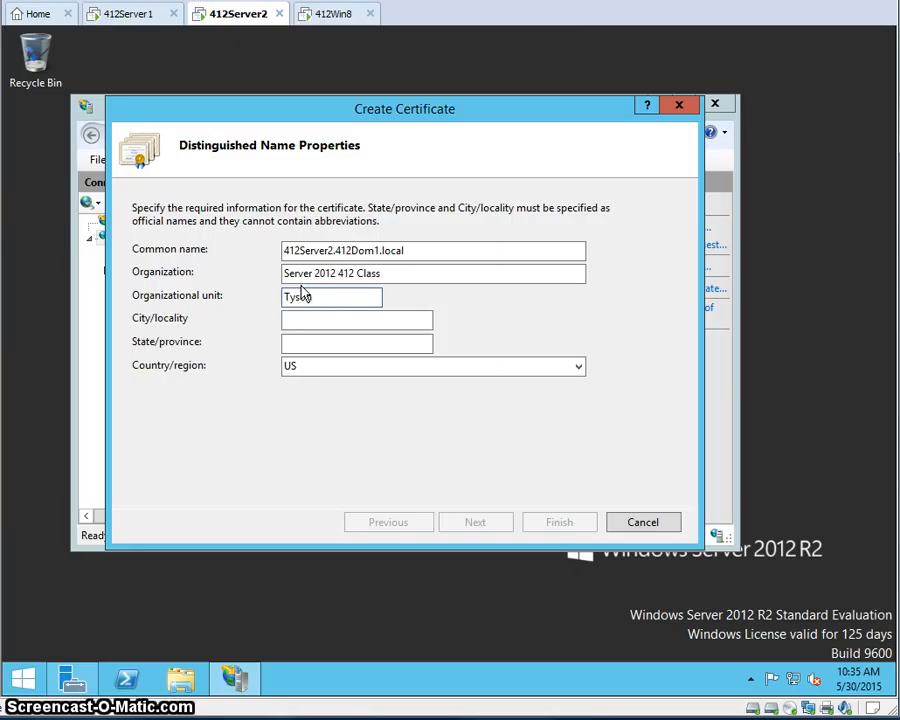
pyautogui.press('Tab')
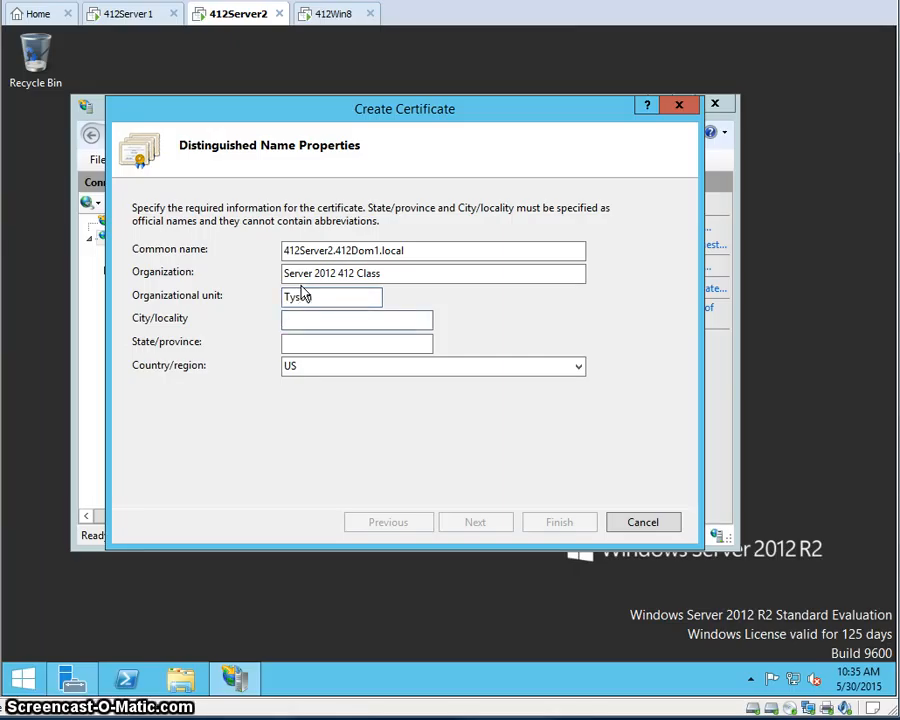
pyautogui.write('Caldwell')
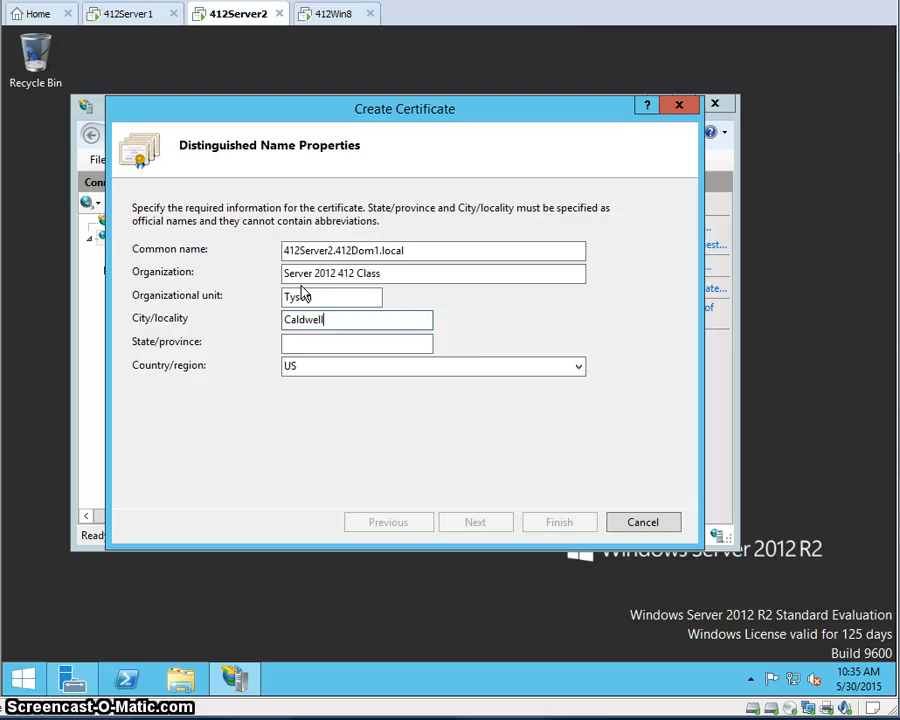
pyautogui.press('Tab')
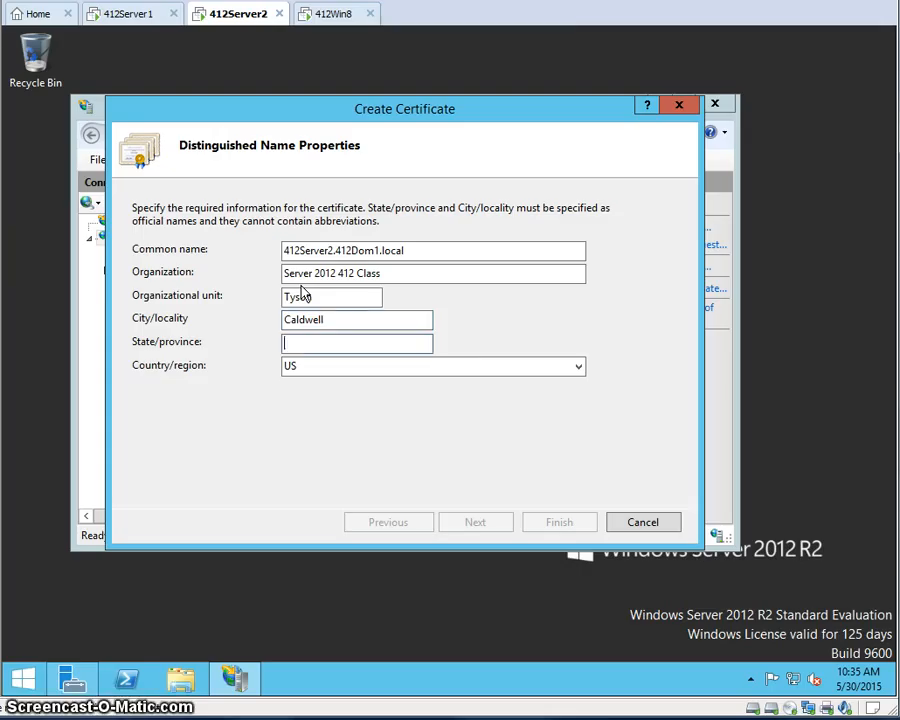
pyautogui.write('Idaho')
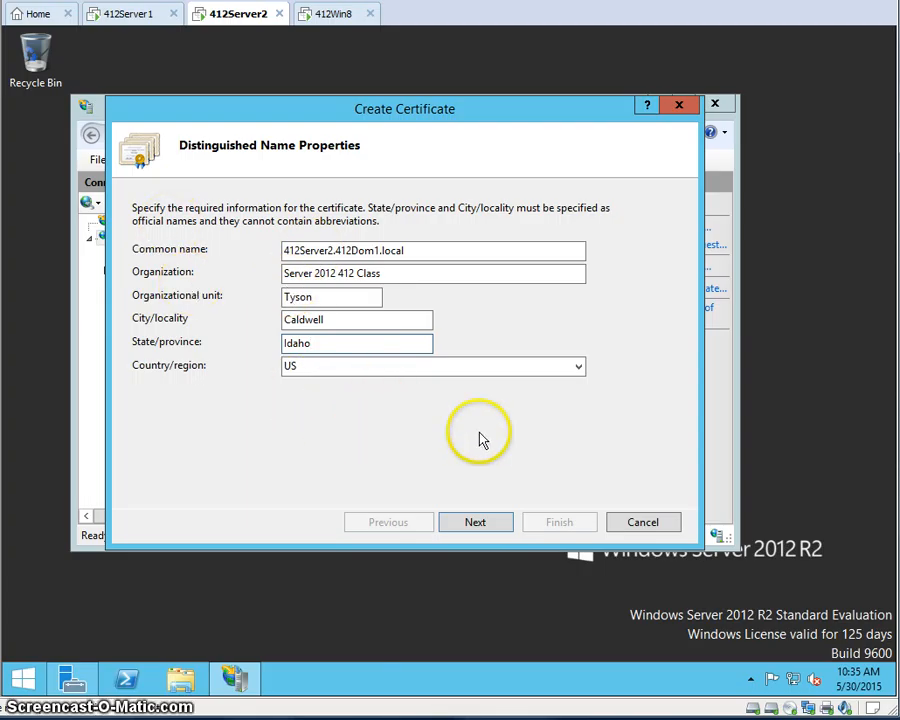
pyautogui.click(476, 524)
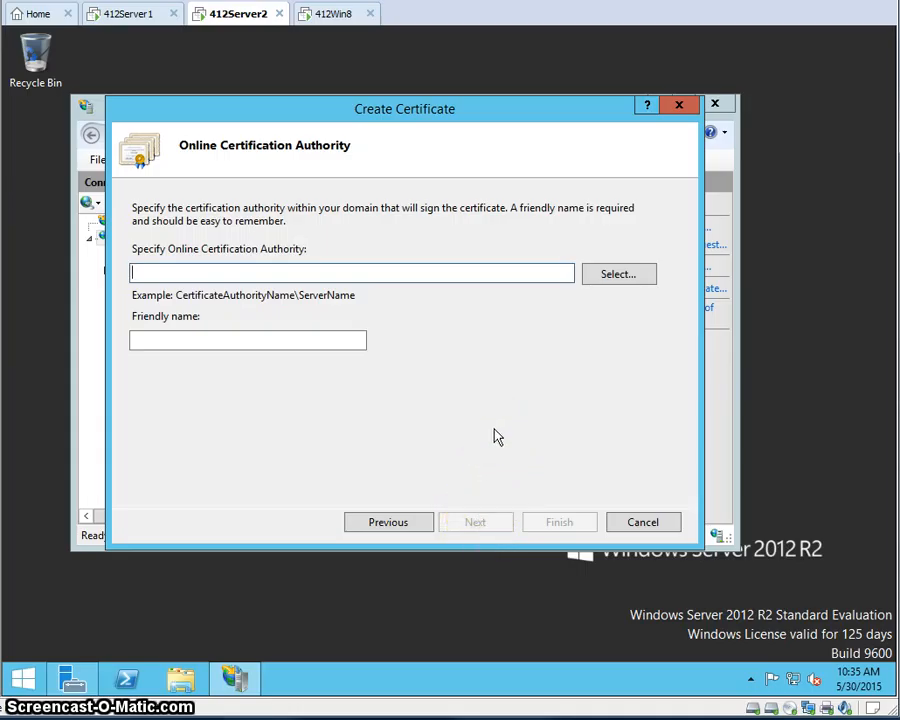
# - Select 412Dom1-412SERVER2-CA as signer, set friendly name 412Server2.412Dom1.local, and finish the certificate
pyautogui.click(448, 374)
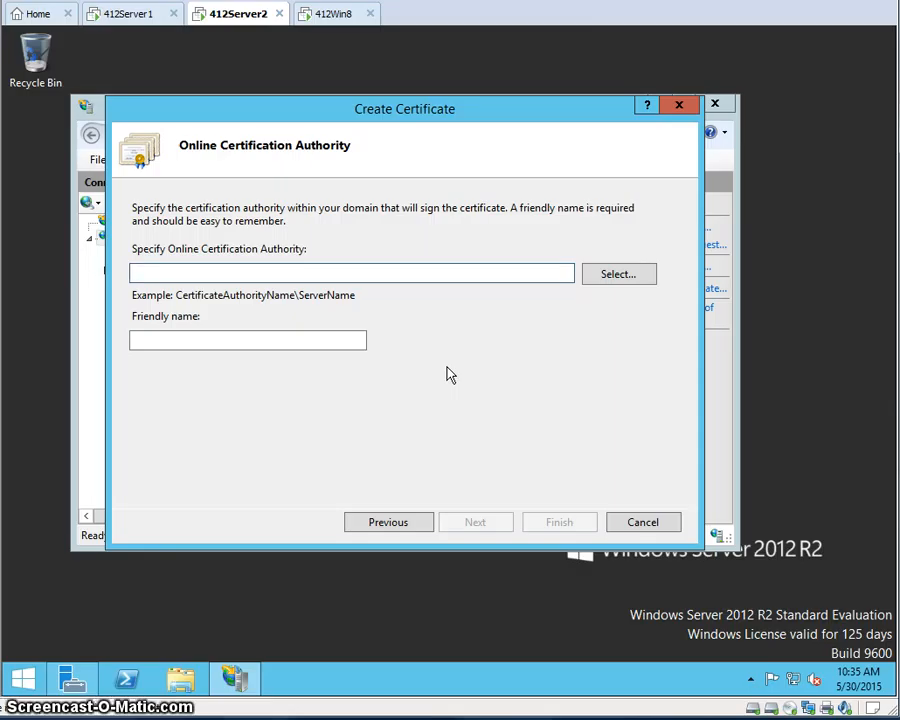
pyautogui.click(607, 274)
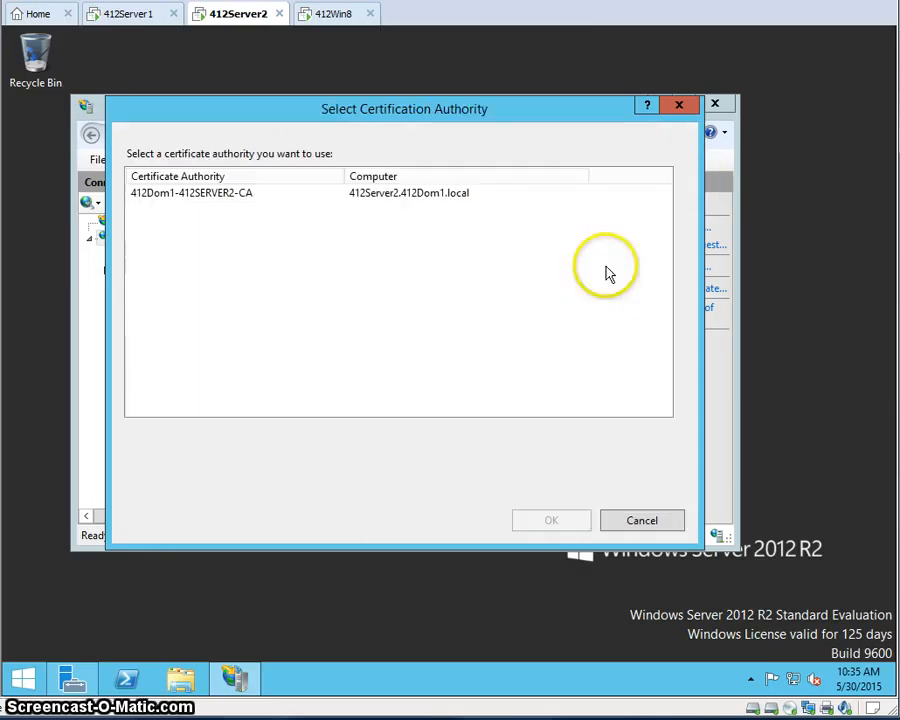
pyautogui.click(242, 200)
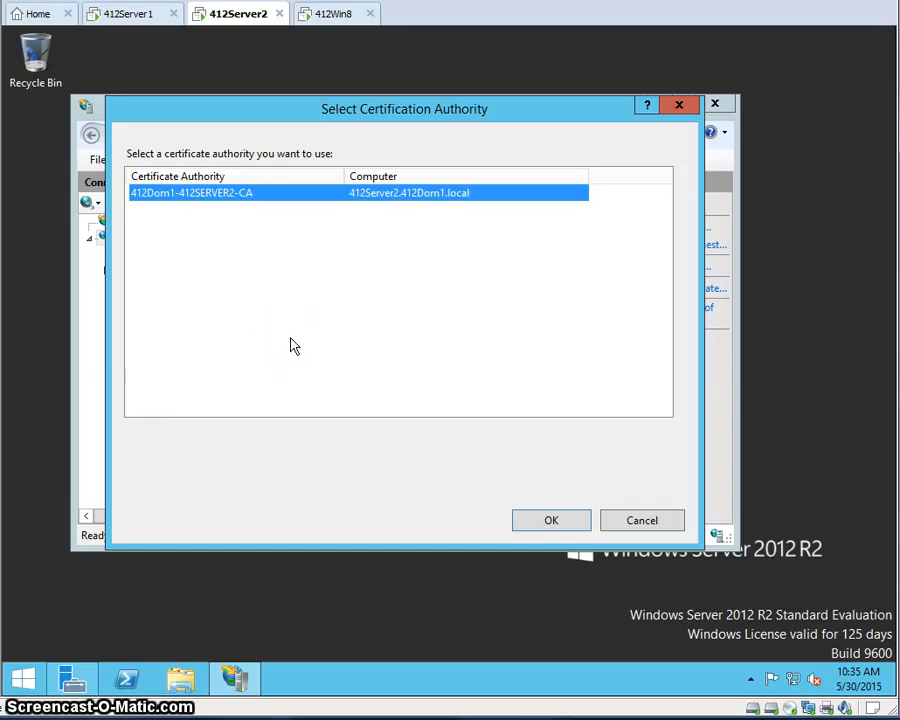
pyautogui.click(549, 518)
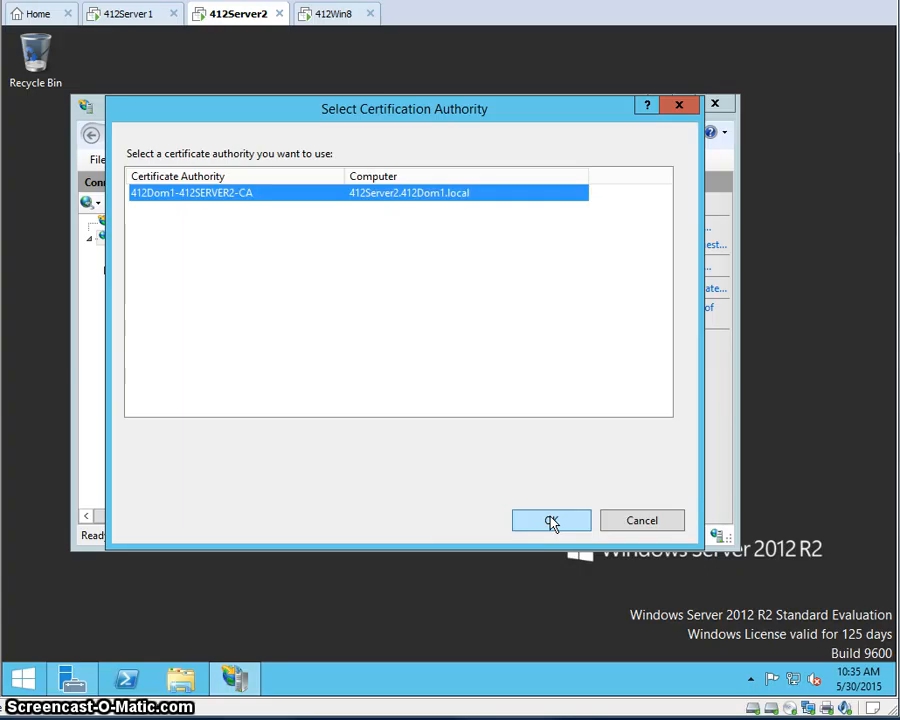
pyautogui.click(160, 340)
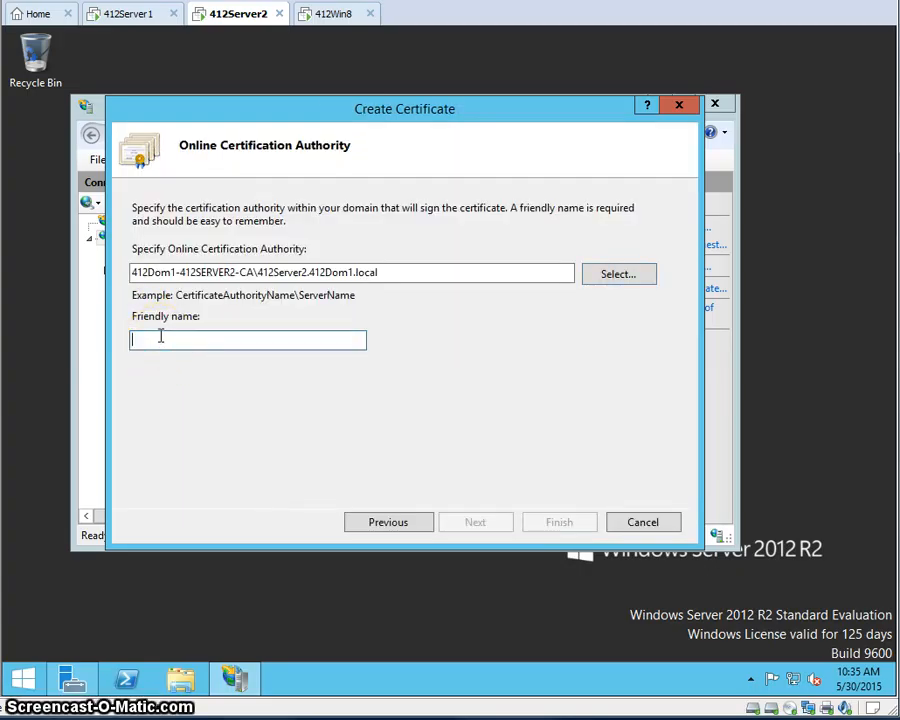
pyautogui.write('412')
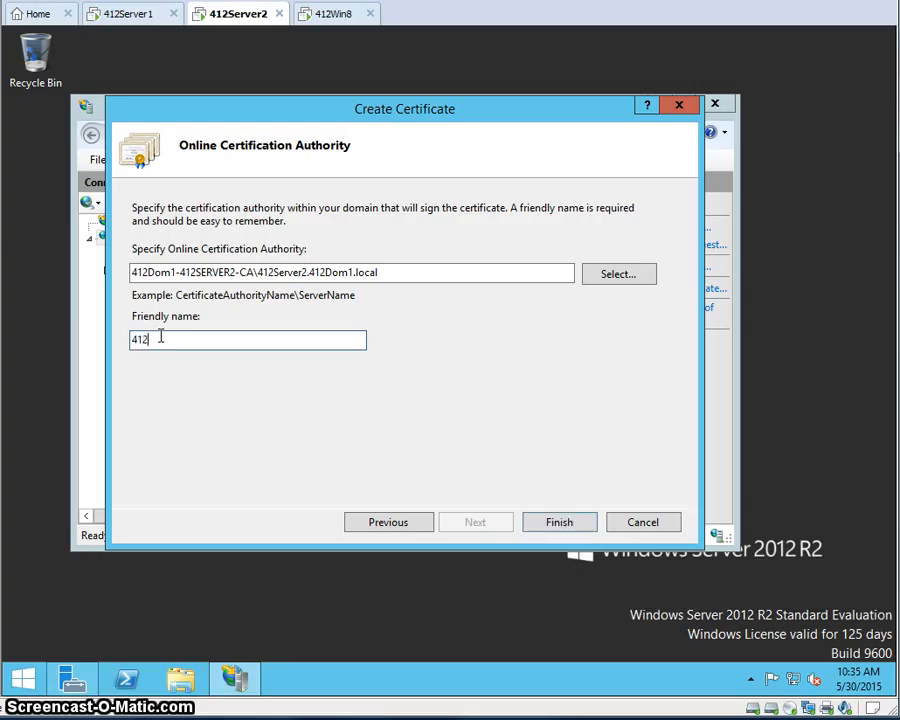
pyautogui.write('Server2.412')
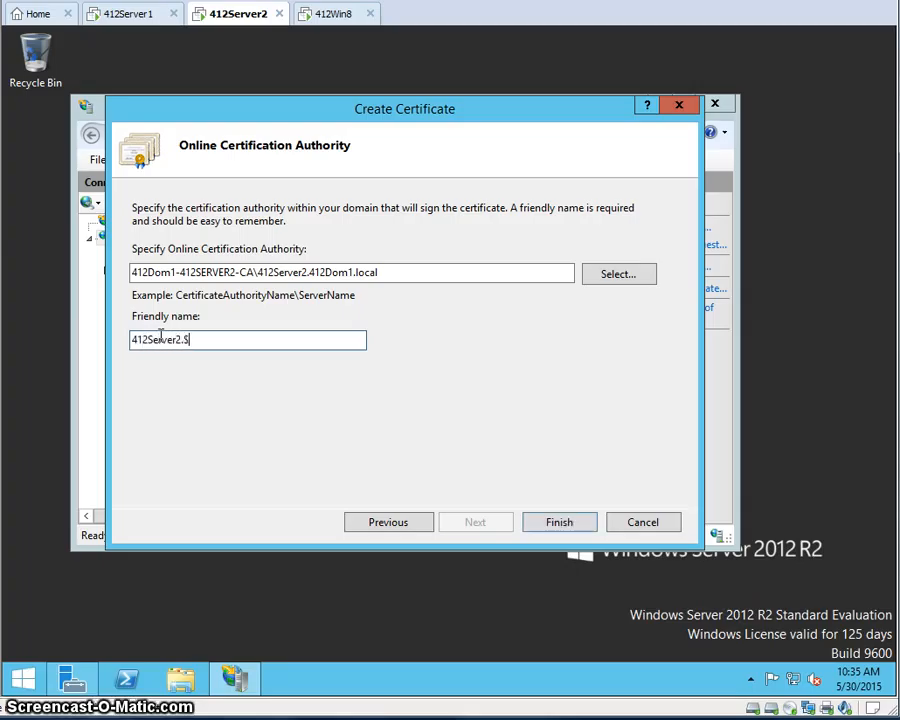
pyautogui.write('Dom1.local')
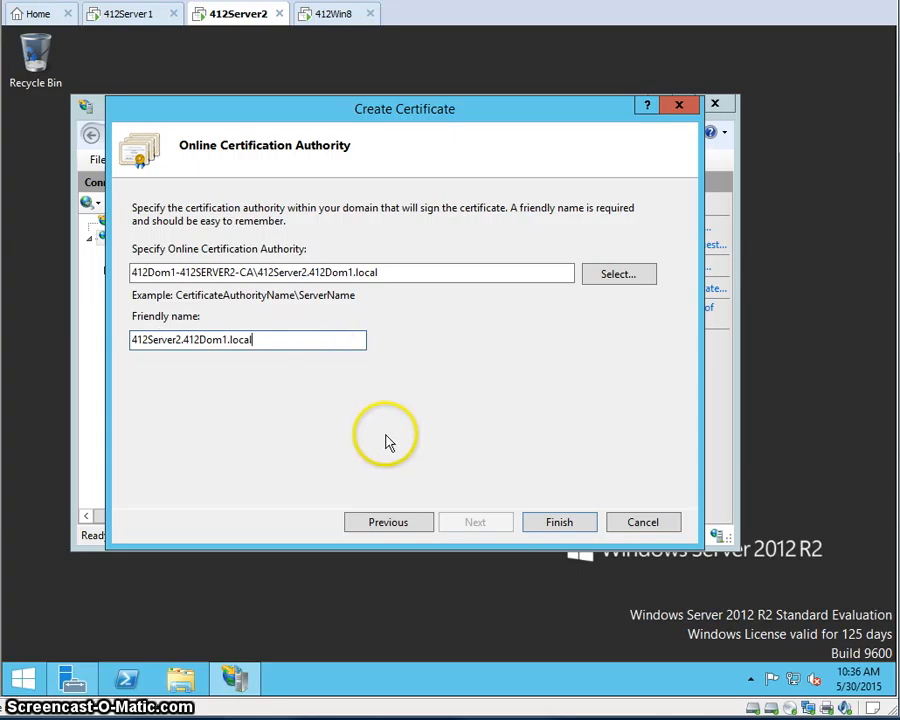
pyautogui.click(574, 526)
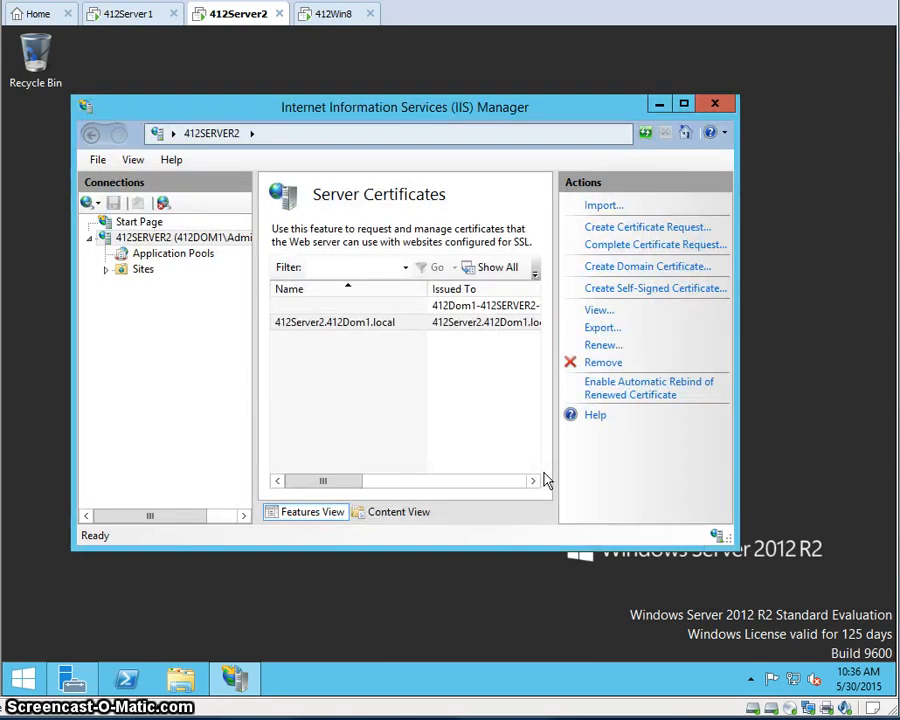
# - Expand Sites and open Edit Bindings for Default Web Site, showing net.tcp 808 and http 80
pyautogui.click(143, 270)
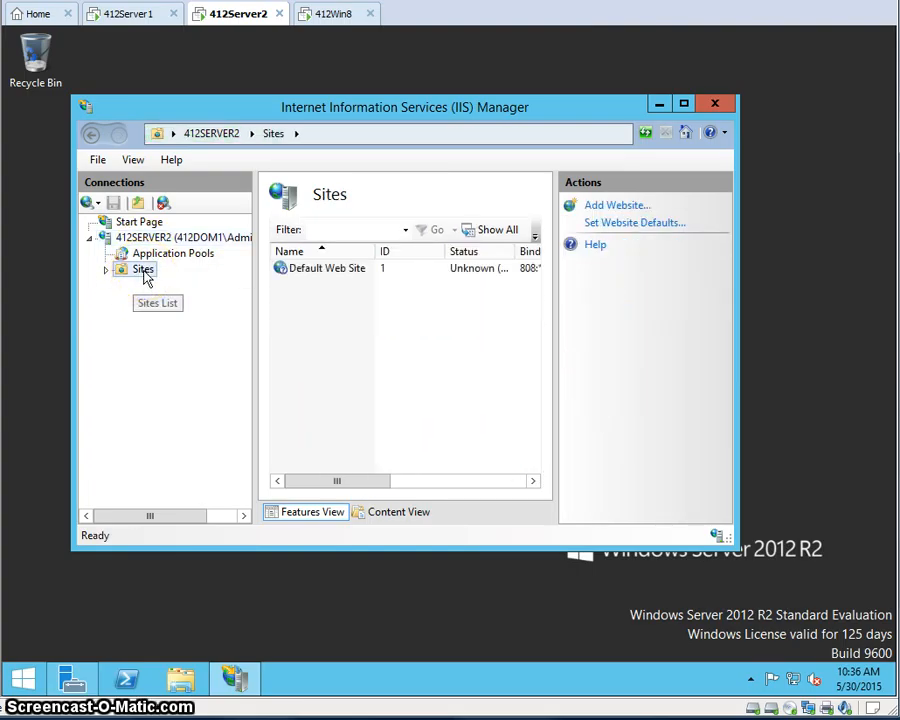
pyautogui.rightClick(316, 271)
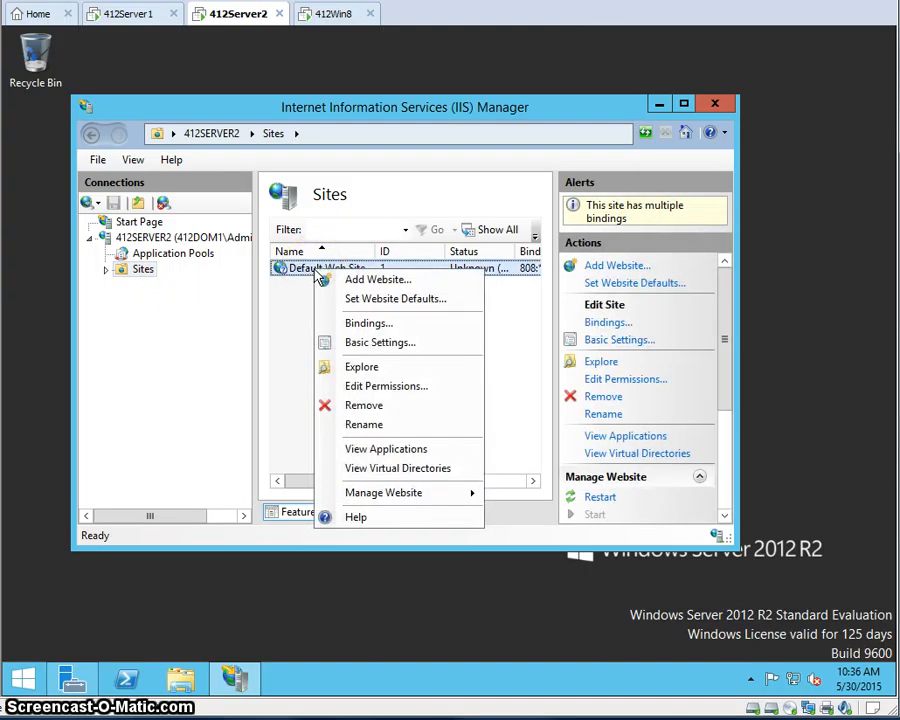
pyautogui.click(377, 351)
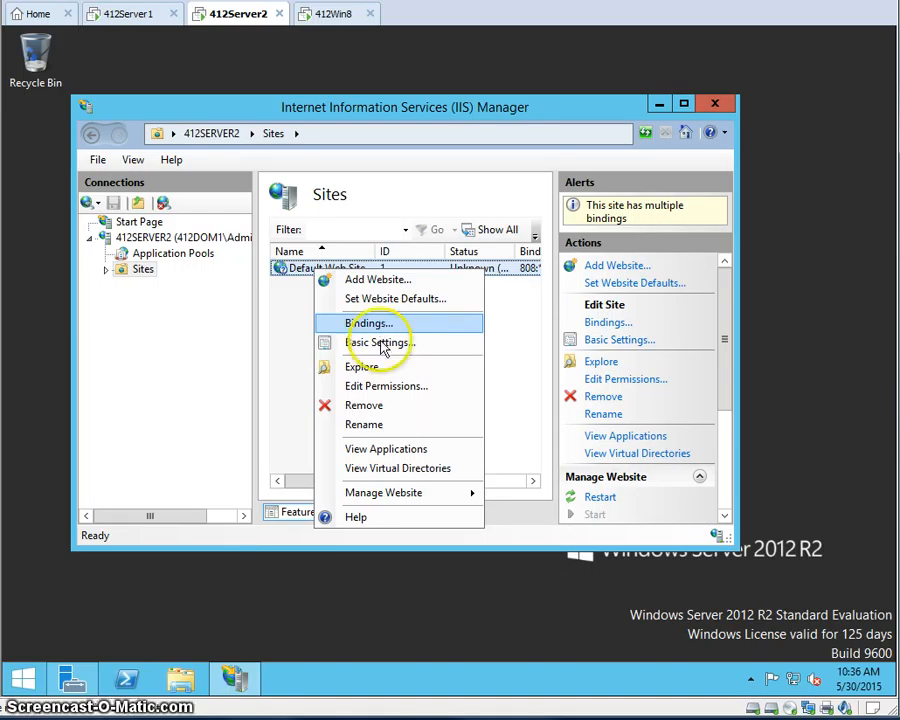
pyautogui.moveTo(399, 497)
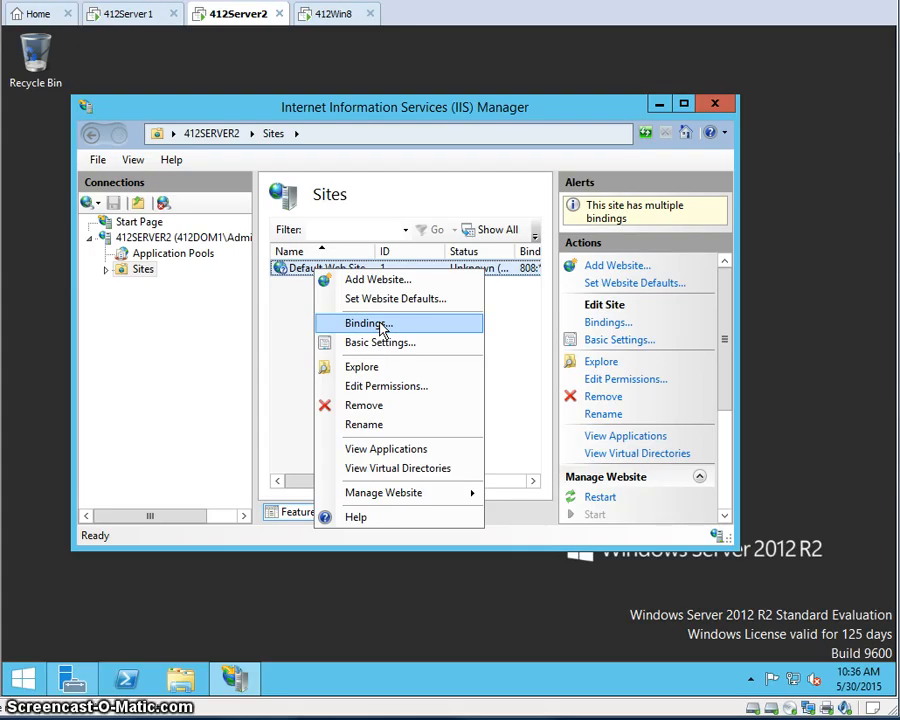
pyautogui.press('Escape')
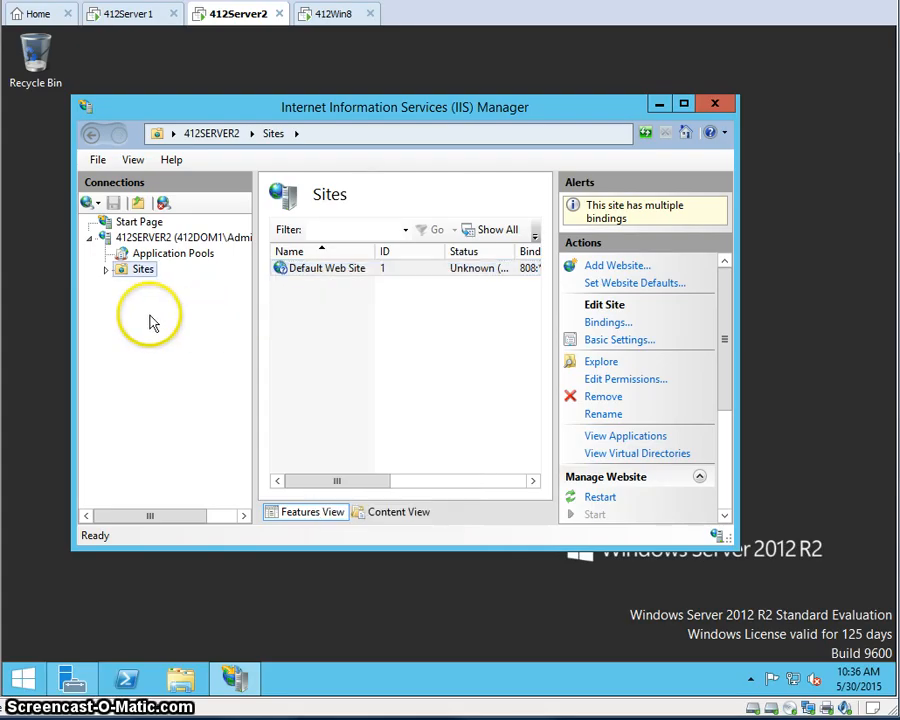
pyautogui.click(106, 269)
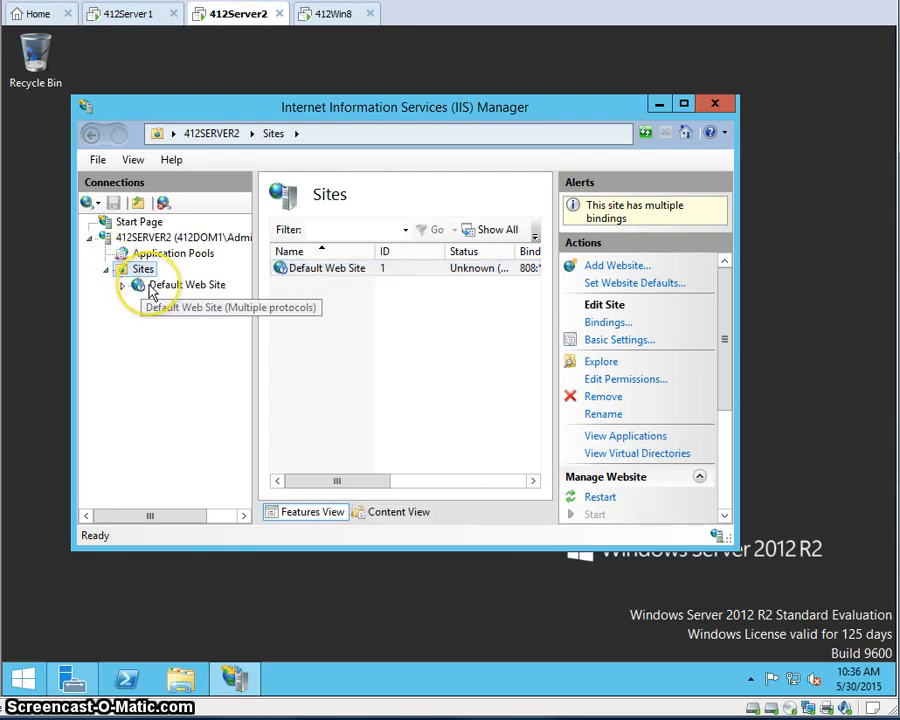
pyautogui.rightClick(150, 286)
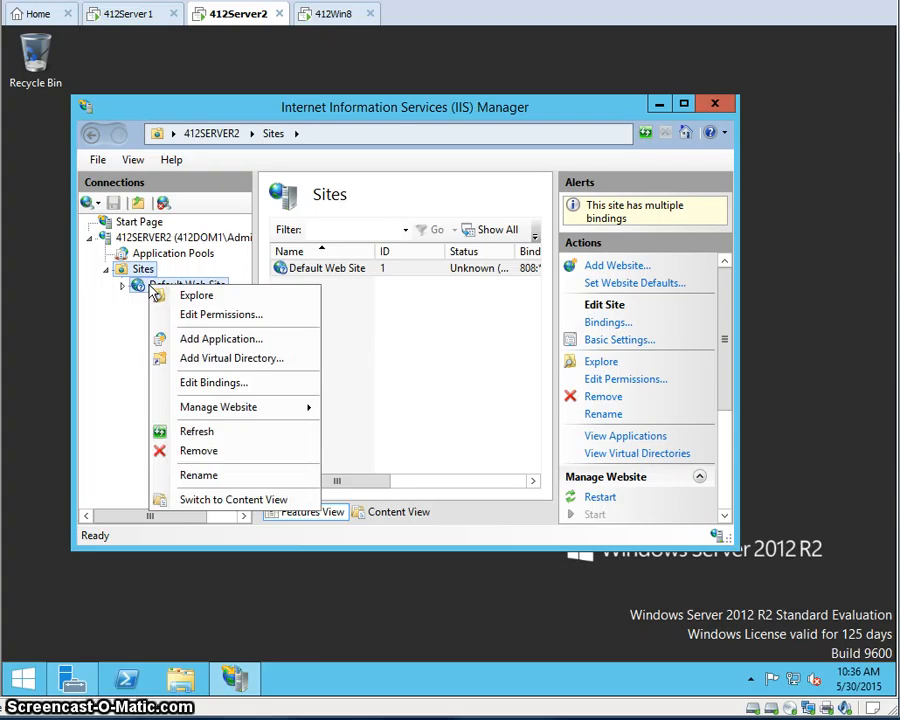
pyautogui.click(190, 385)
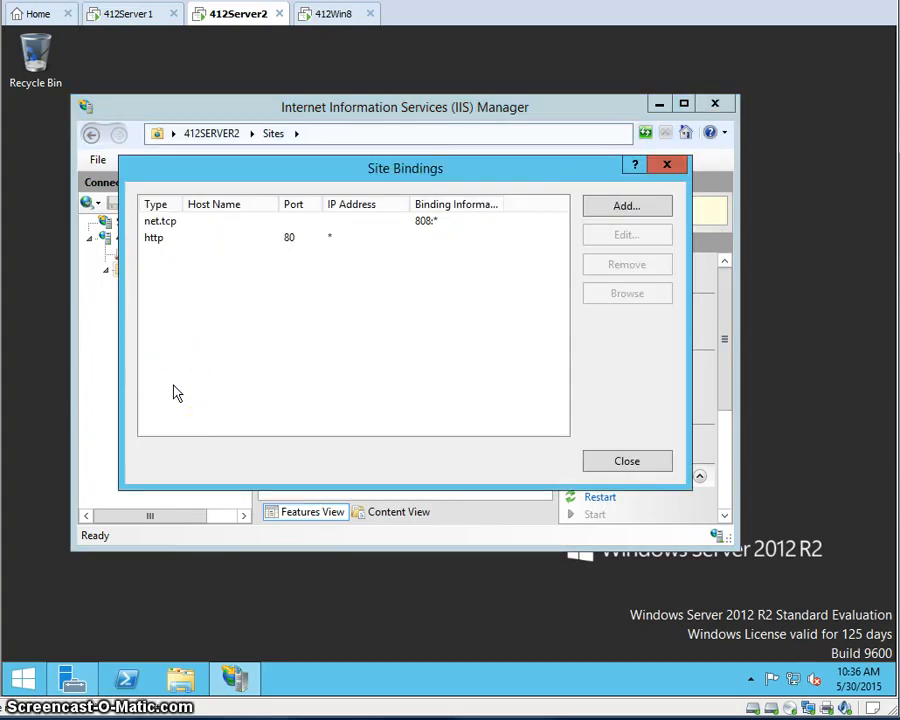
# - Add an https binding on port 443 using the 412Server2.412Dom1.local certificate, then close Site Bindings
pyautogui.click(626, 205)
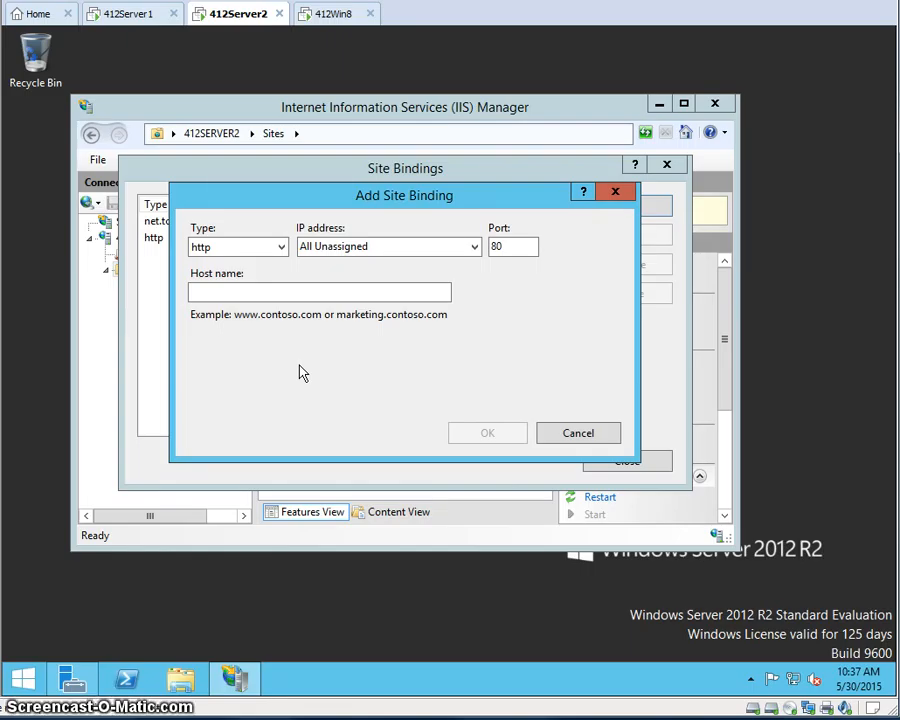
pyautogui.click(230, 250)
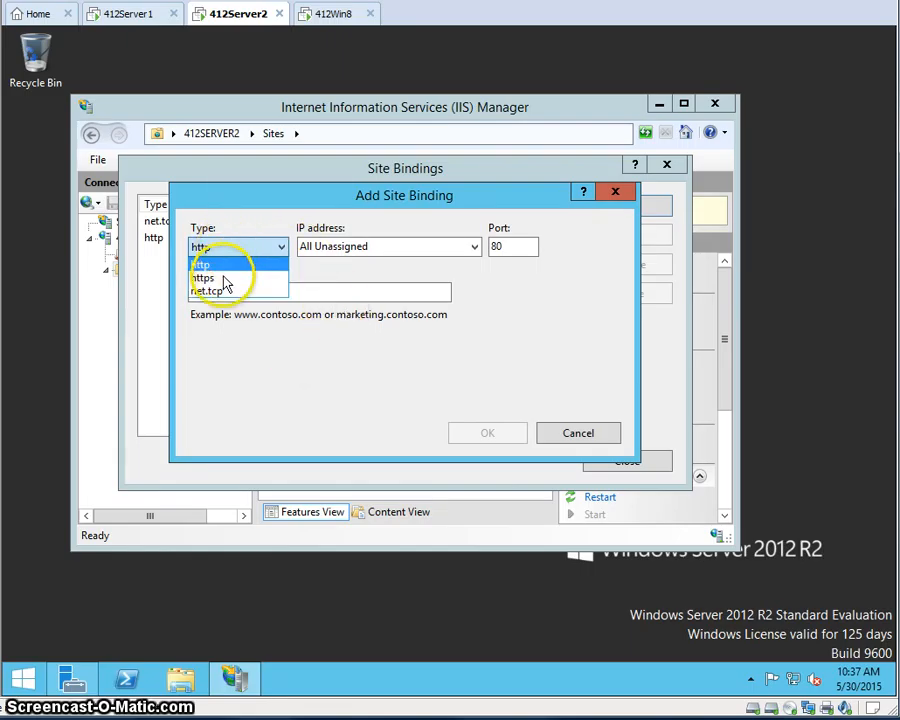
pyautogui.click(226, 280)
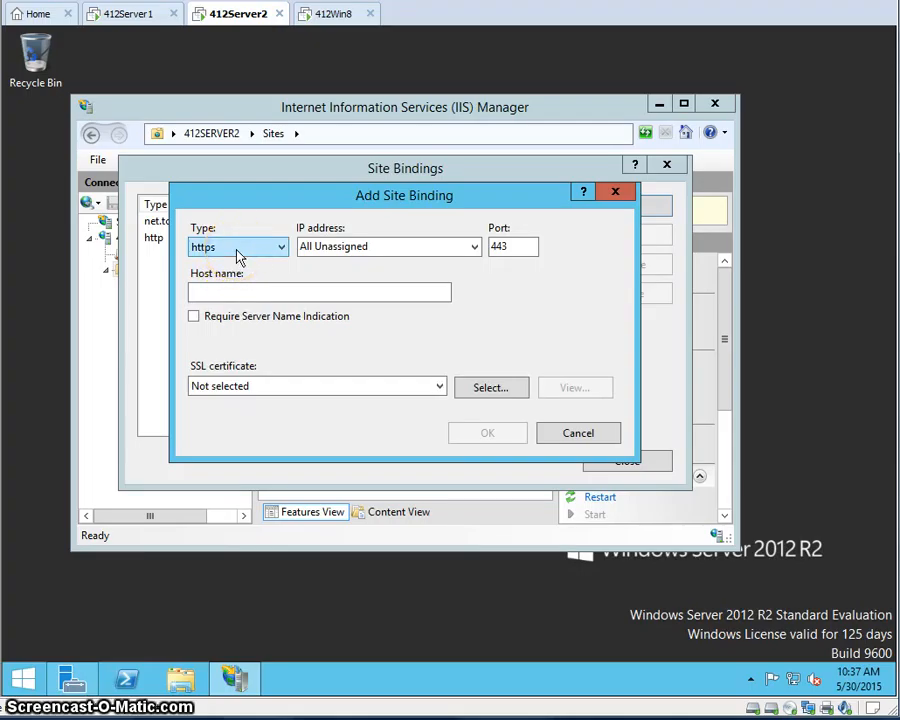
pyautogui.click(234, 290)
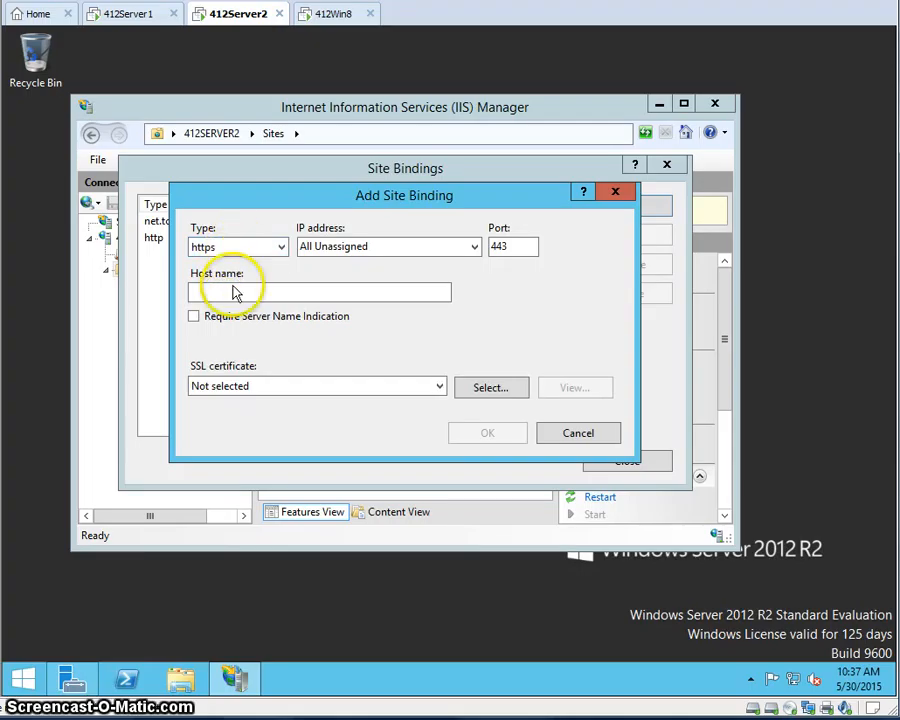
pyautogui.click(587, 323)
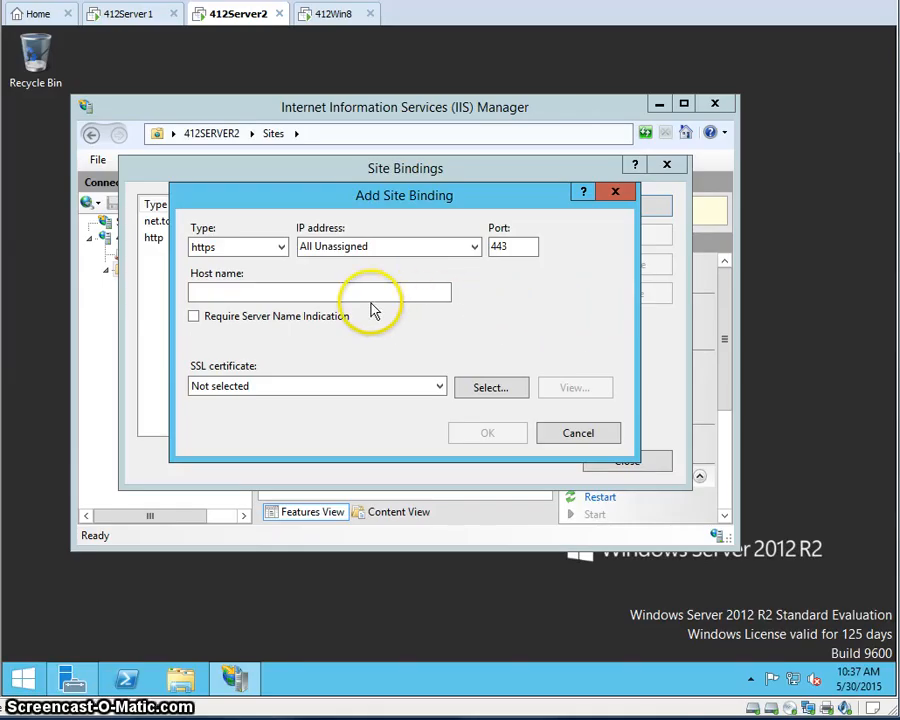
pyautogui.click(321, 386)
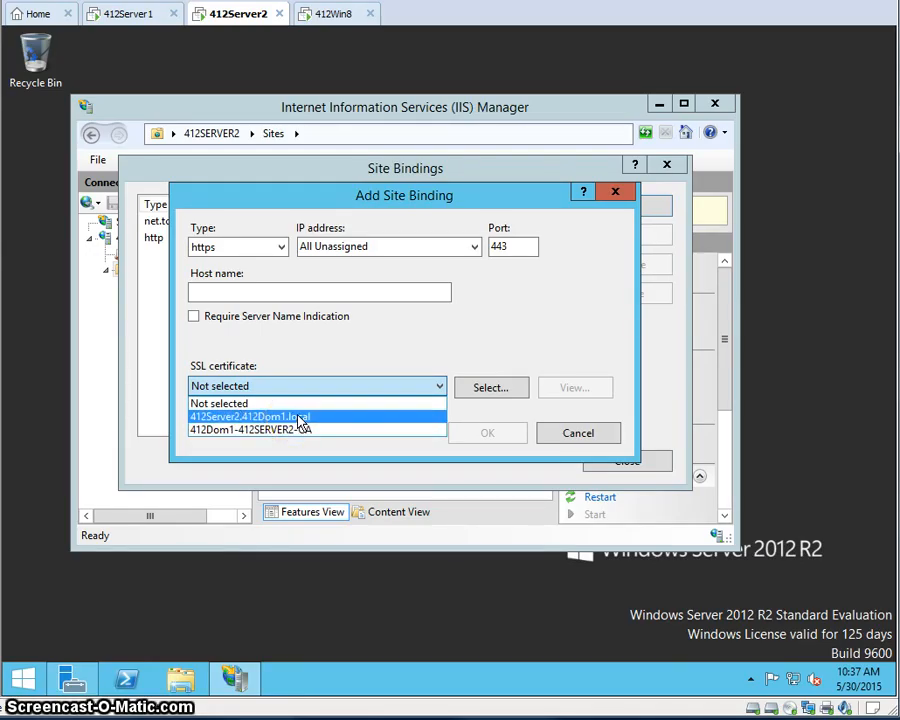
pyautogui.click(298, 423)
pyautogui.click(487, 450)
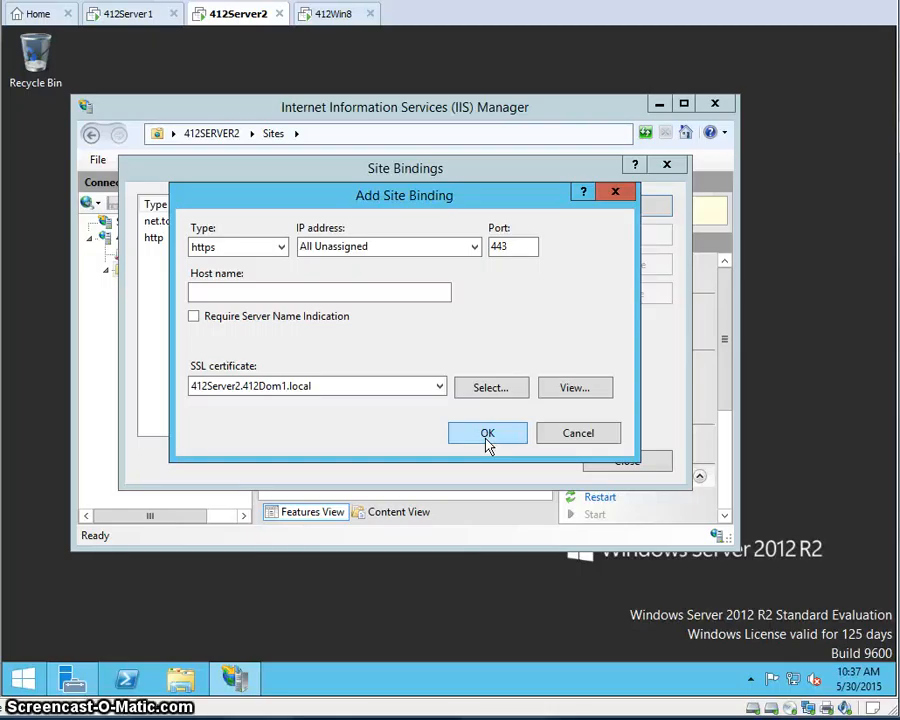
pyautogui.click(487, 434)
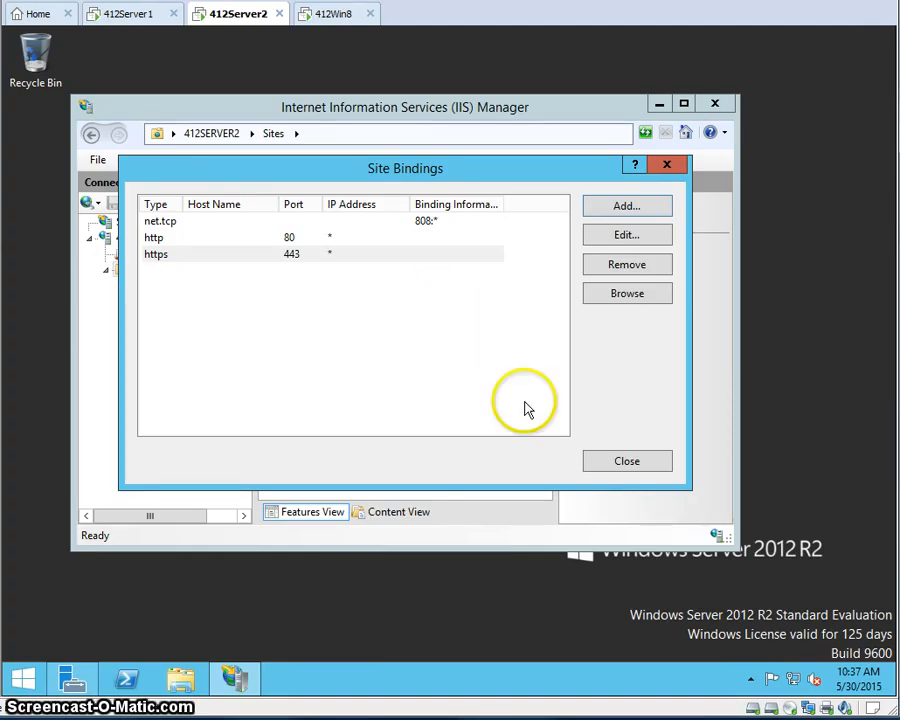
pyautogui.click(627, 461)
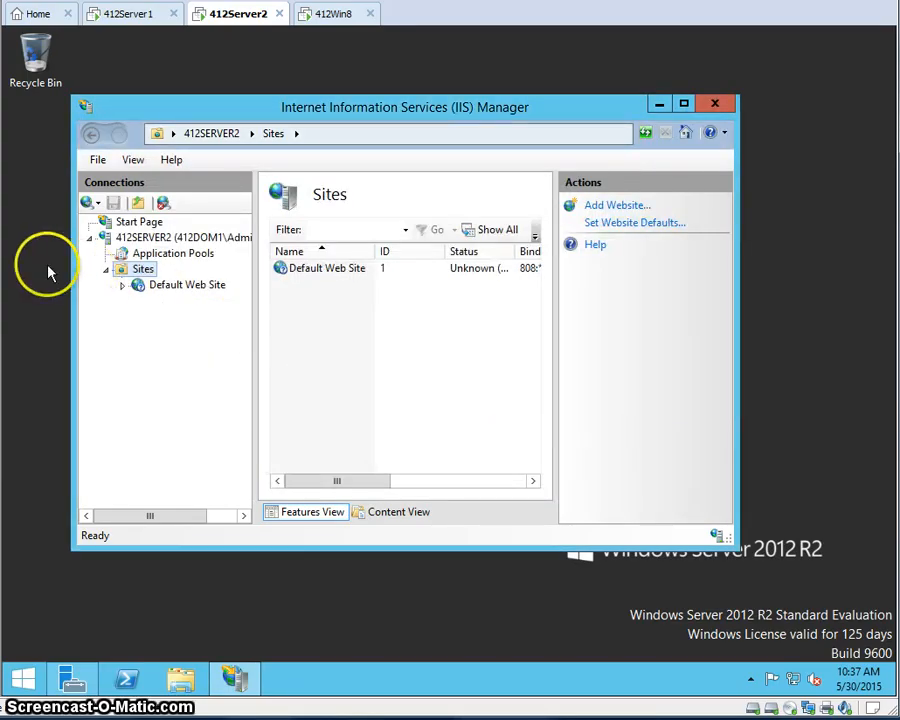
# - Turn on Require SSL in CertSrv's SSL Settings, apply it, and close IIS Manager
pyautogui.click(123, 286)
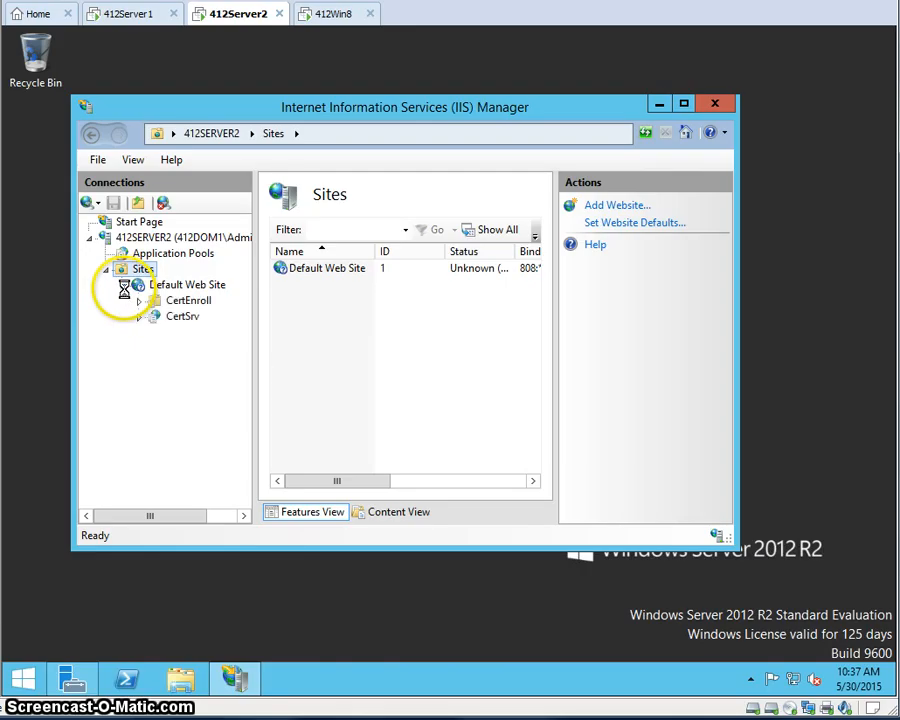
pyautogui.click(178, 317)
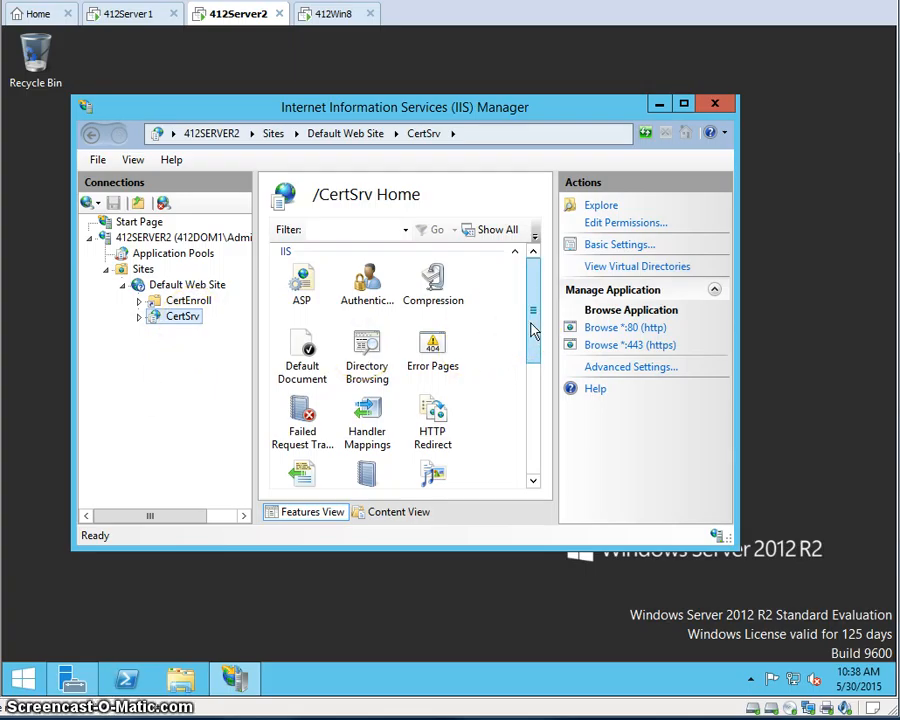
pyautogui.scroll(-5, 445, 333)
pyautogui.click(298, 390)
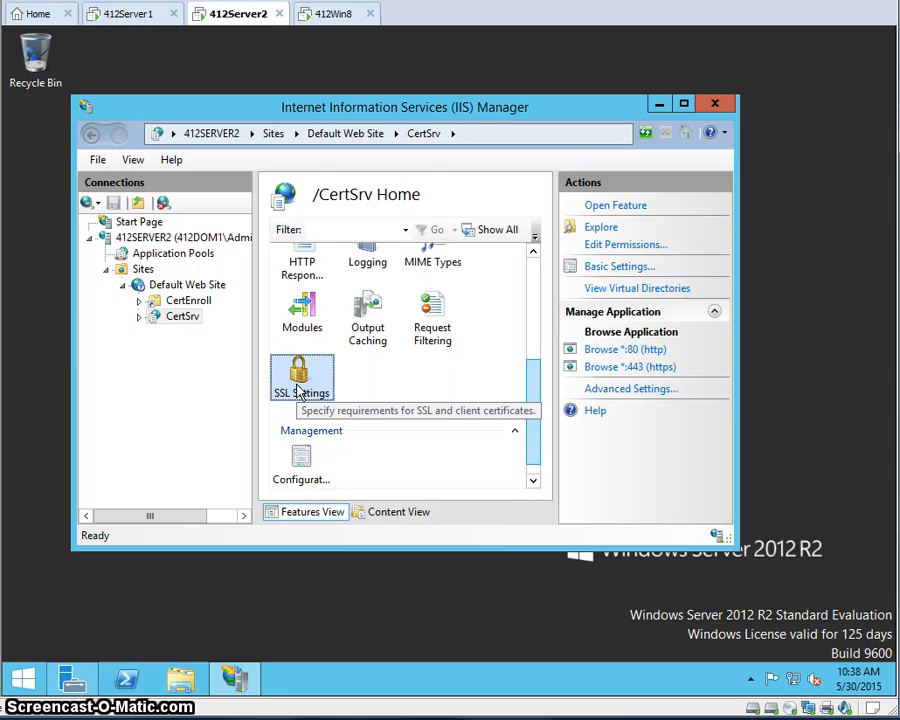
pyautogui.doubleClick(298, 390)
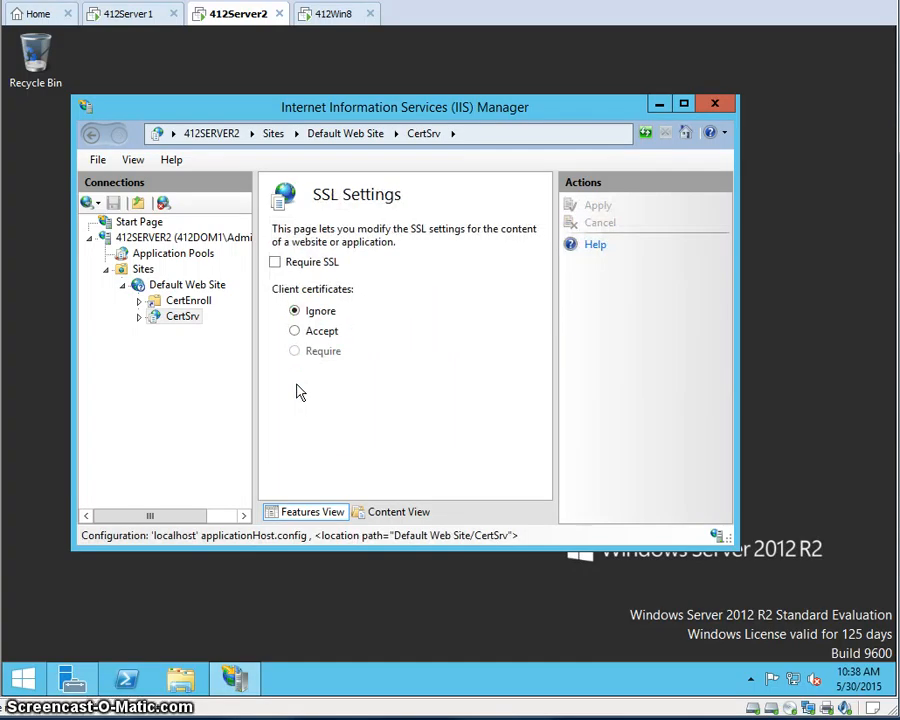
pyautogui.click(276, 263)
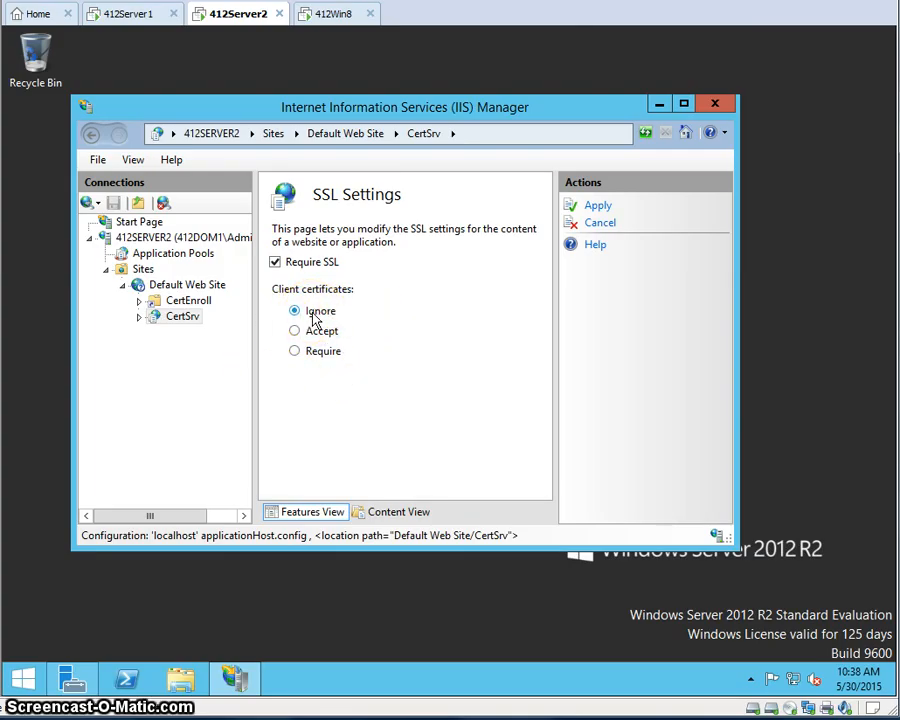
pyautogui.click(605, 209)
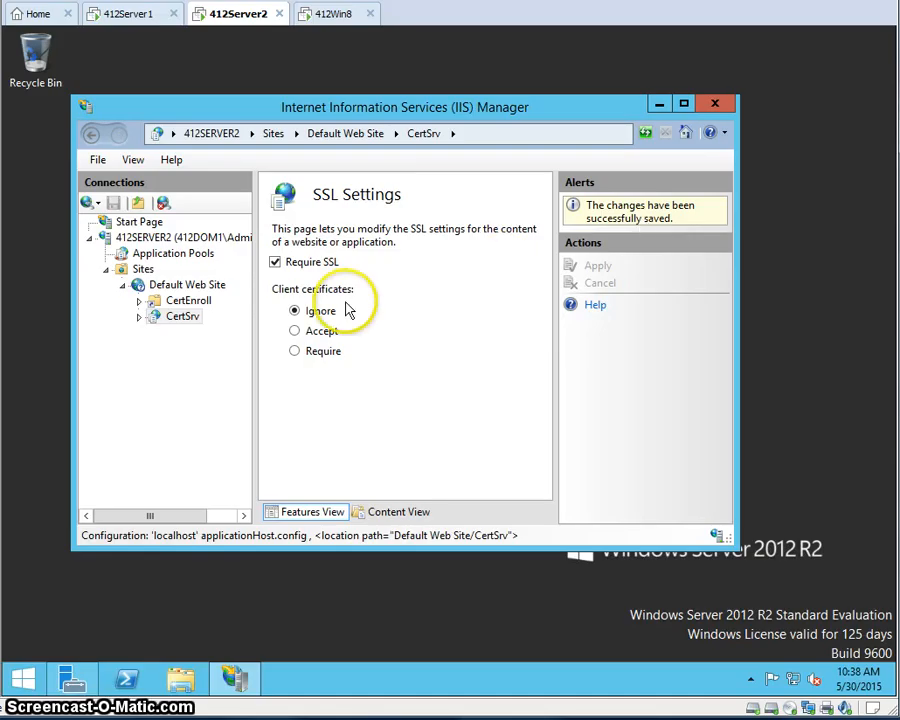
pyautogui.click(713, 105)
# - Switch to the 412Win8 machine, dismiss its lock screen and sign in with the test user's password
pyautogui.click(313, 17)
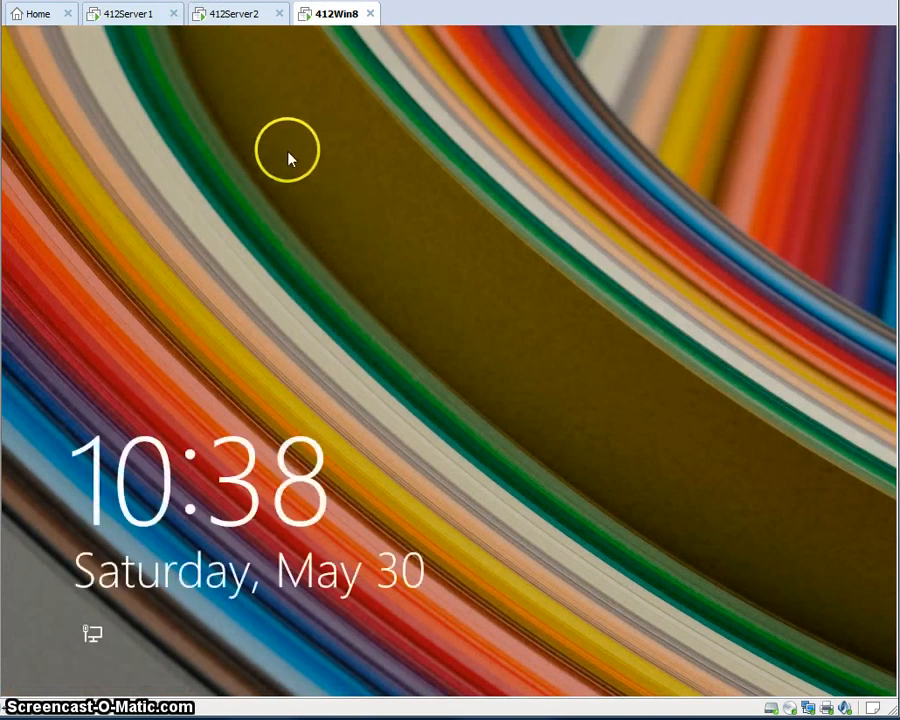
pyautogui.moveTo(368, 500); pyautogui.dragTo(364, 78)
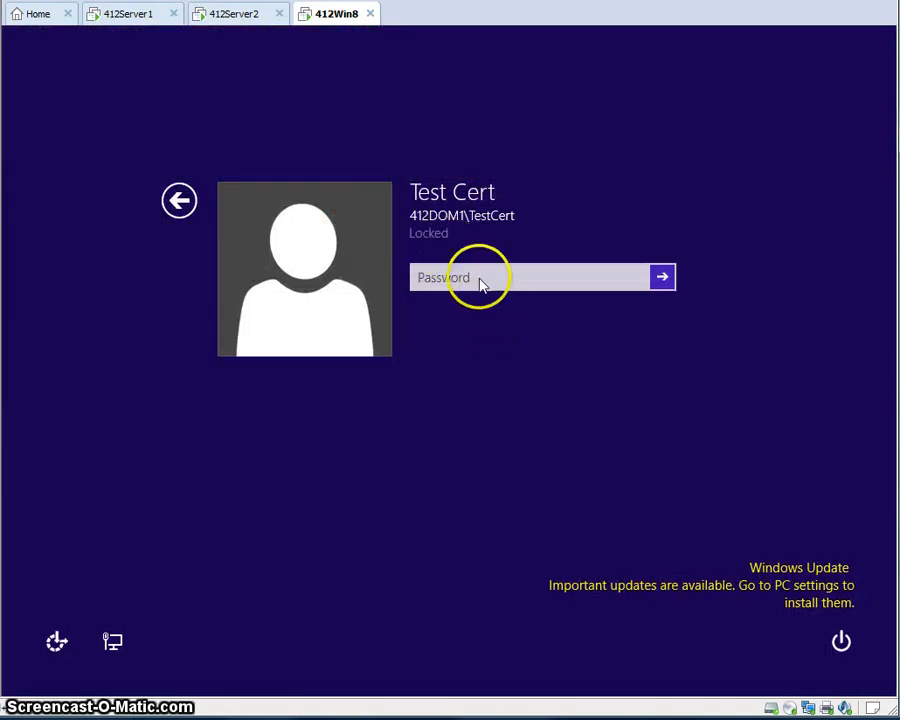
pyautogui.click(446, 278)
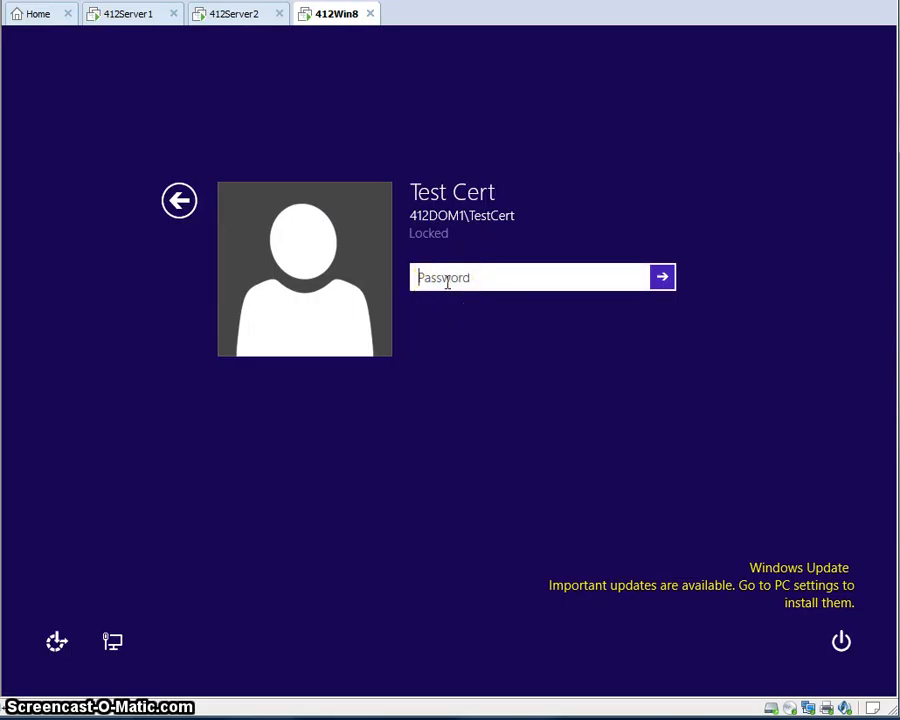
pyautogui.write('*********')
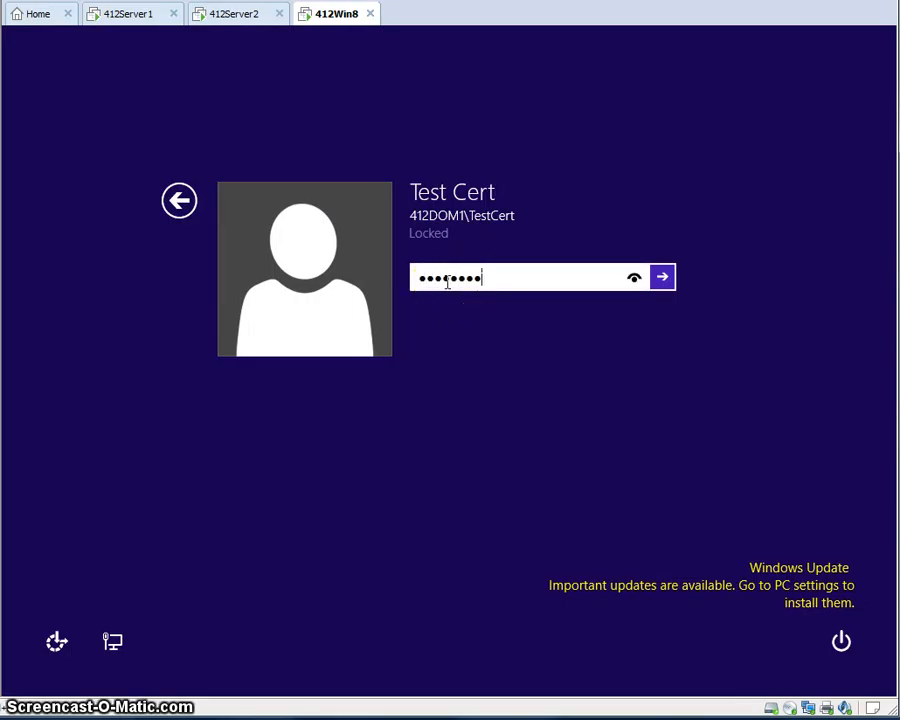
pyautogui.press('Return')
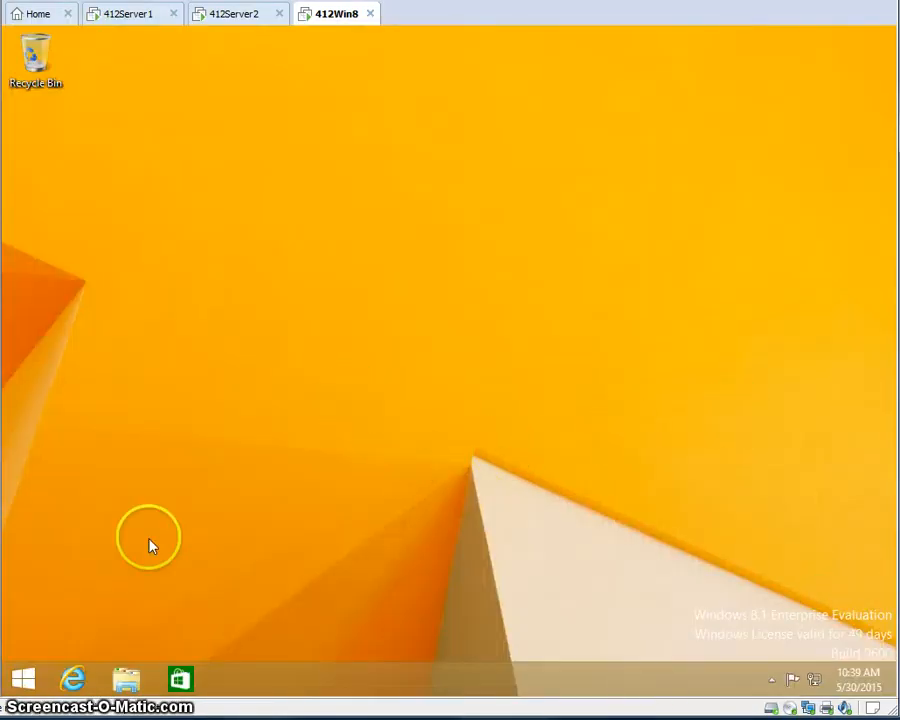
pyautogui.click(22, 683)
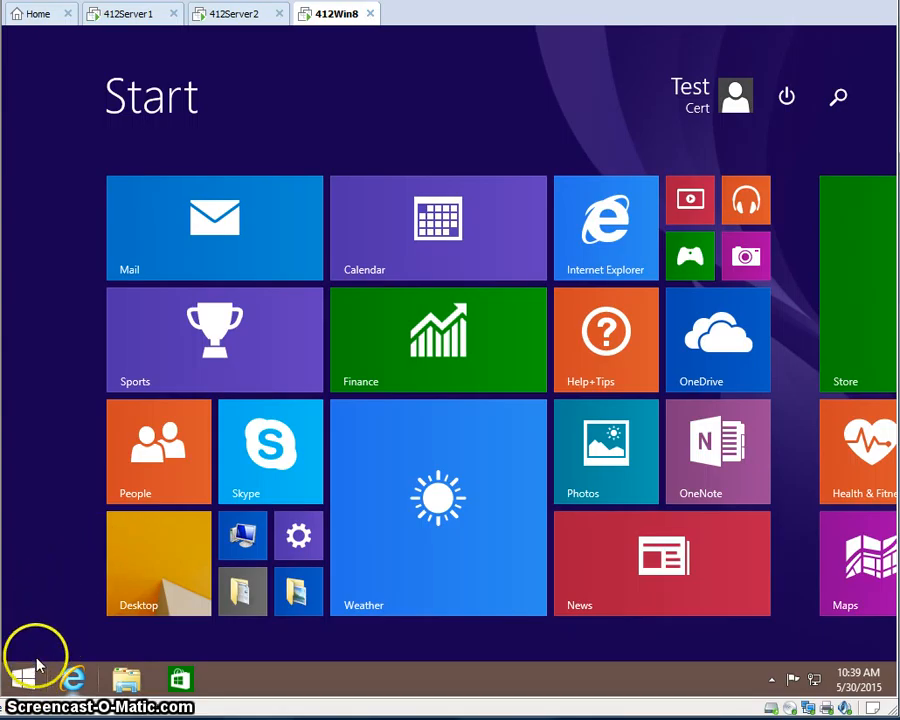
pyautogui.click(44, 560)
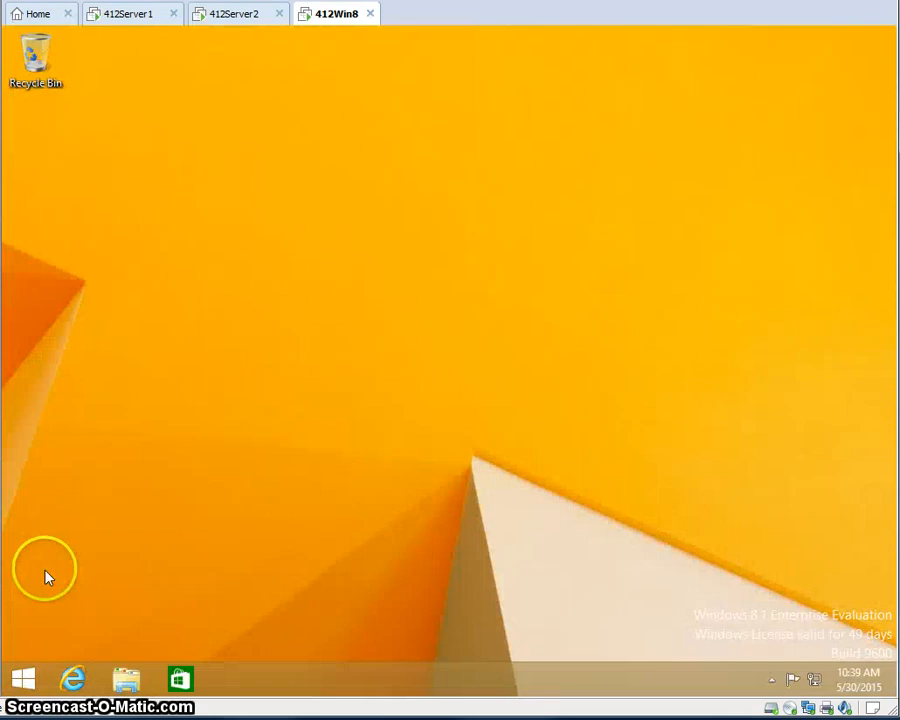
pyautogui.click(71, 682)
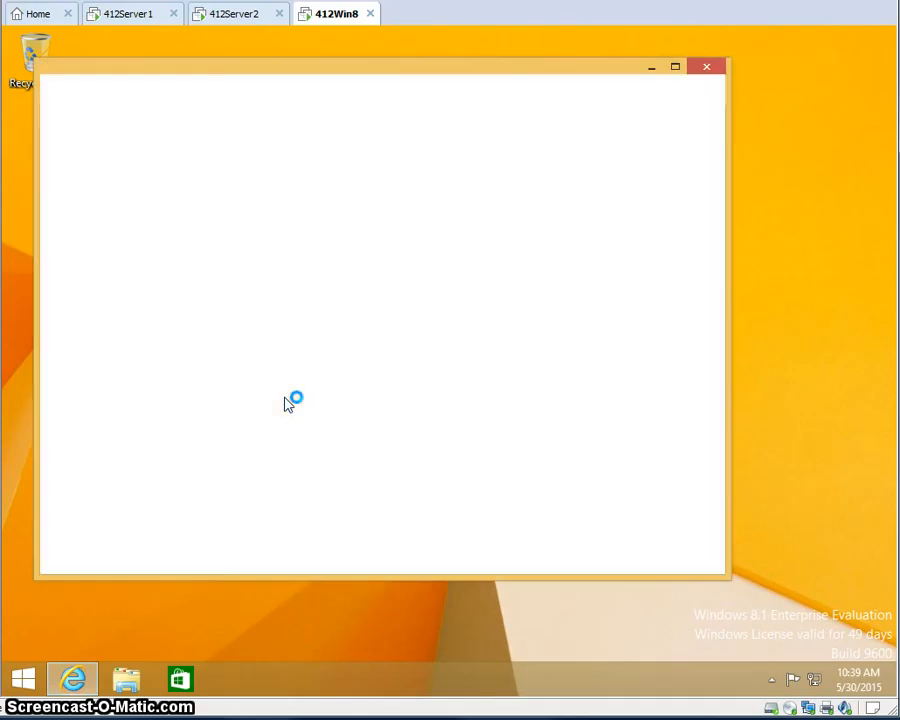
pyautogui.click(392, 408)
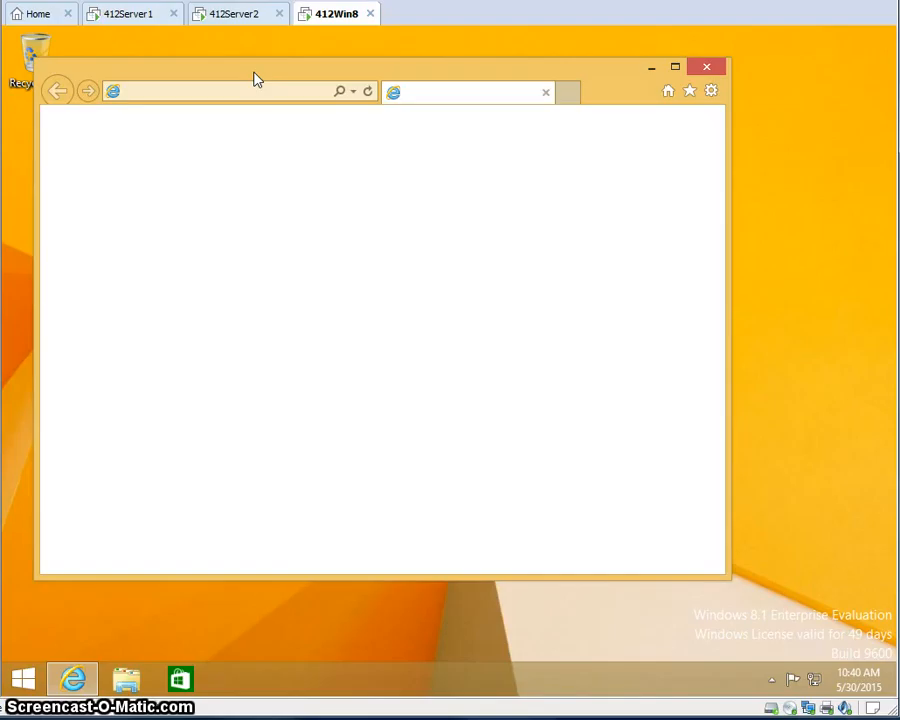
pyautogui.moveTo(254, 73); pyautogui.dragTo(355, 79)
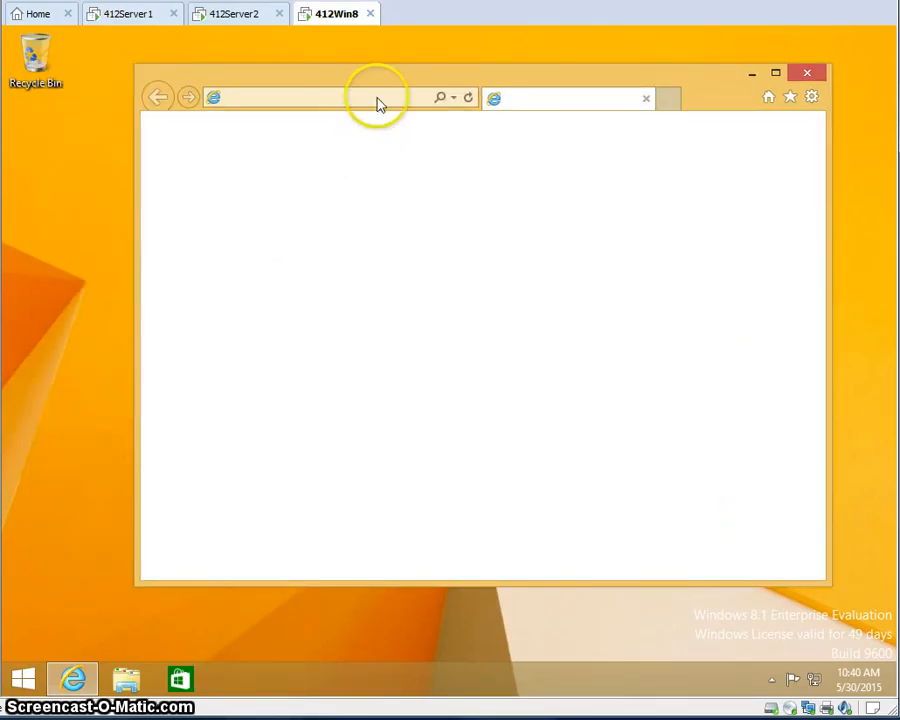
pyautogui.moveTo(386, 77); pyautogui.dragTo(309, 86)
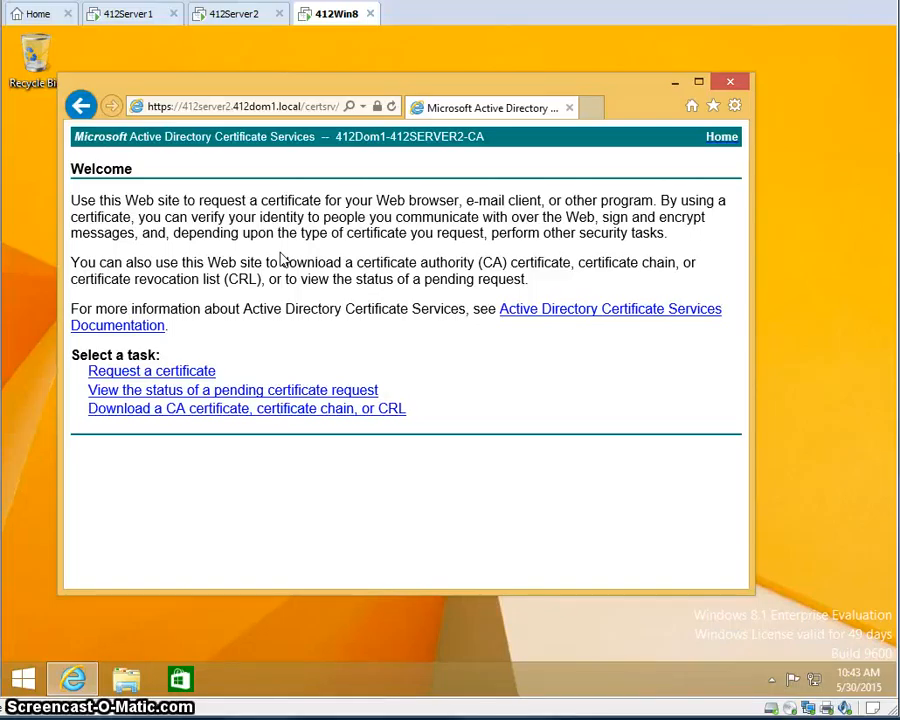
# - Request a User Certificate, submit it, and answer Yes to the Web Access Confirmation
pyautogui.click(158, 376)
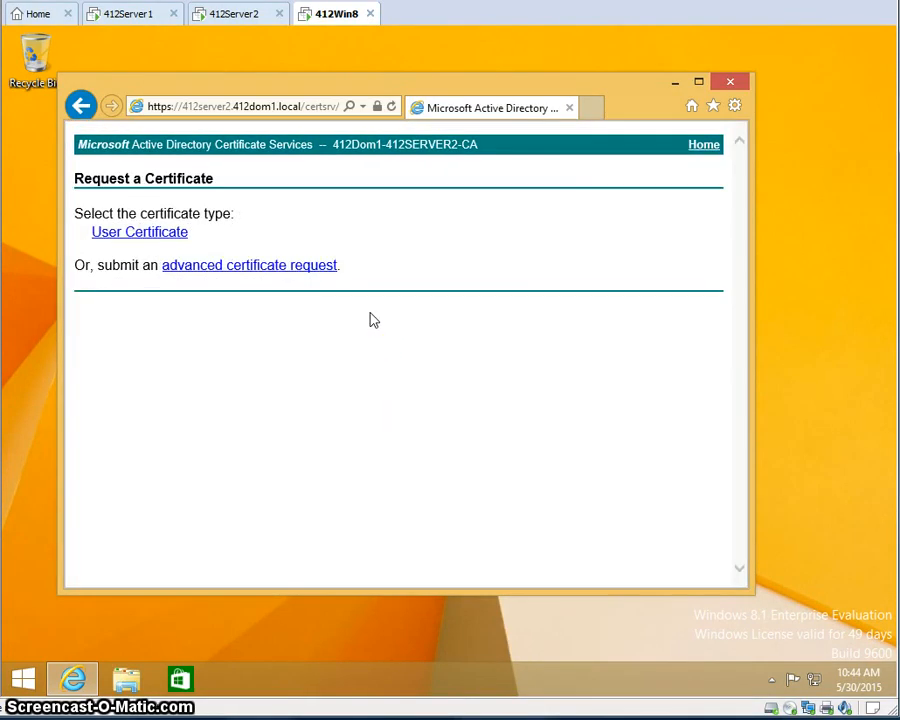
pyautogui.click(198, 362)
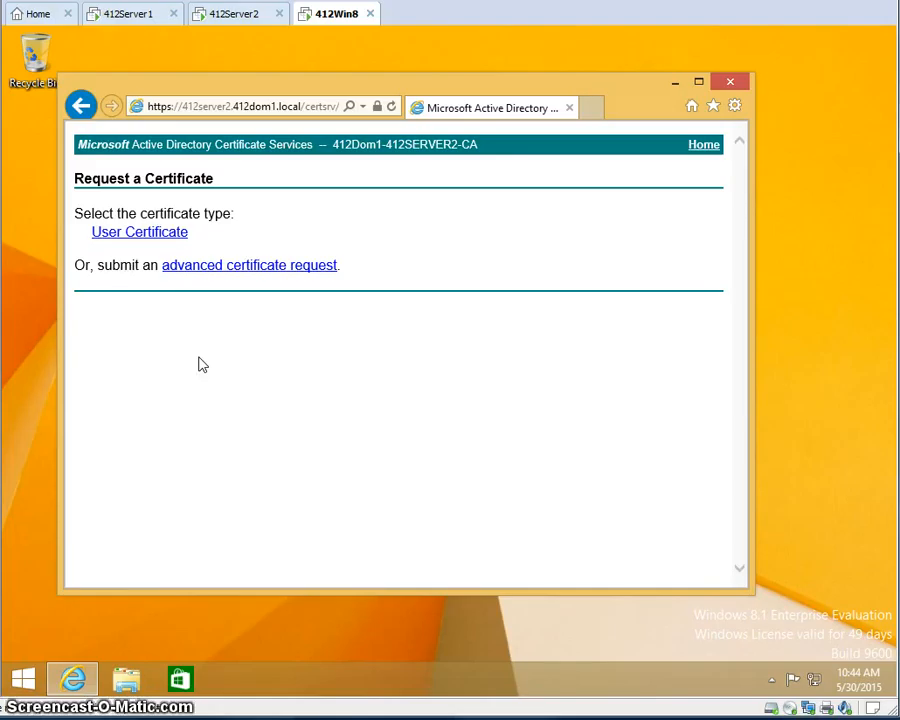
pyautogui.click(160, 232)
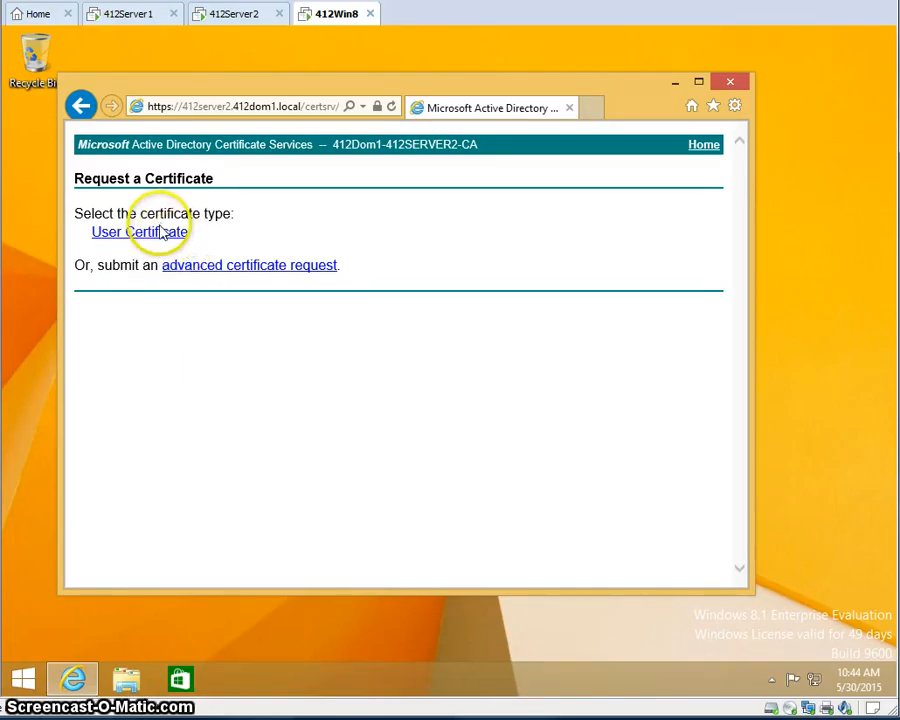
pyautogui.click(157, 240)
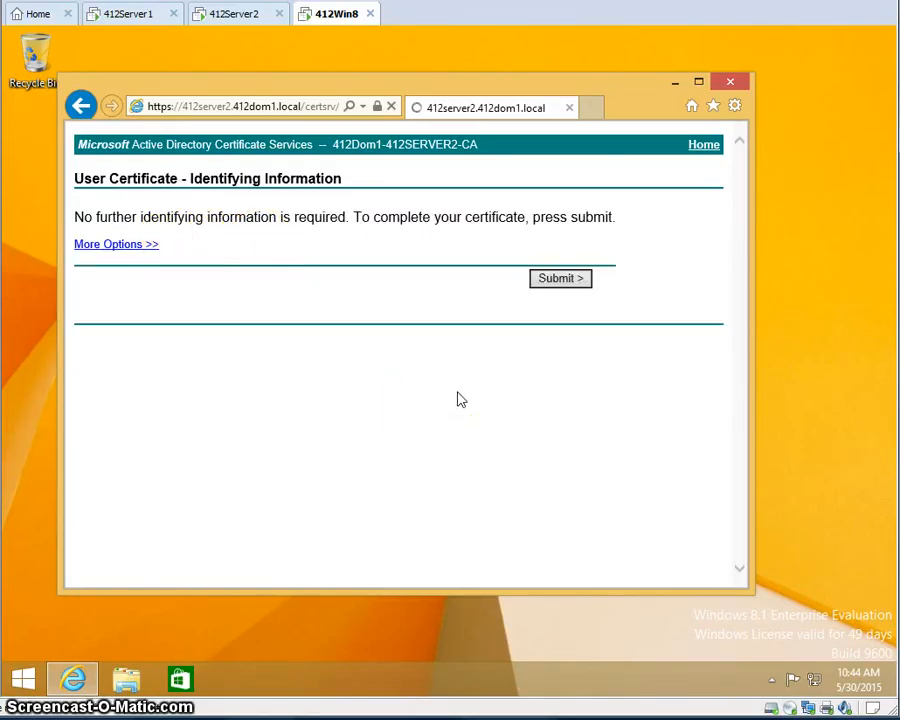
pyautogui.click(562, 281)
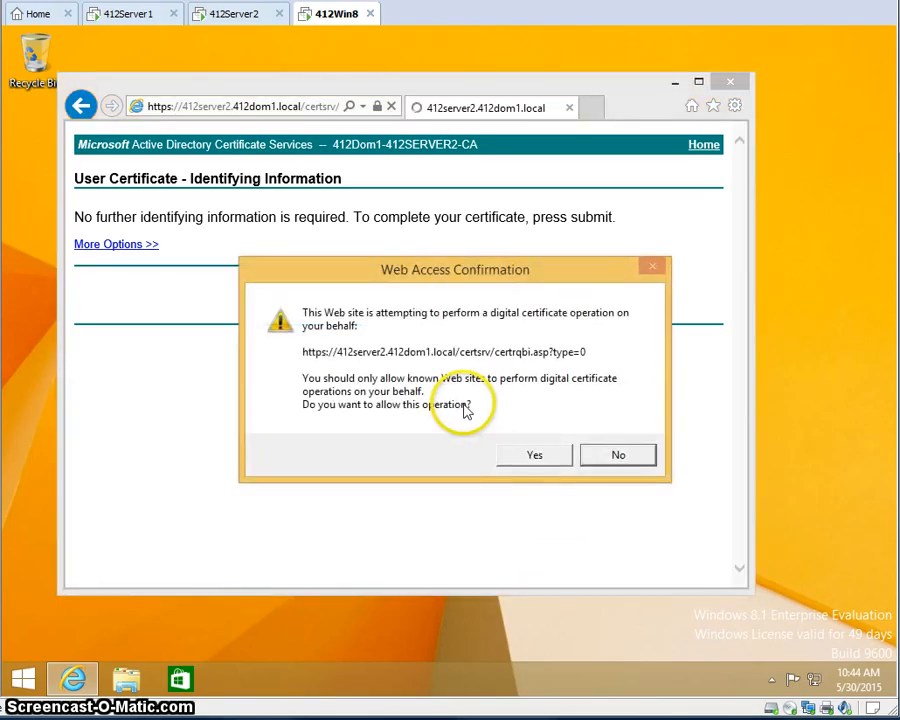
pyautogui.click(533, 457)
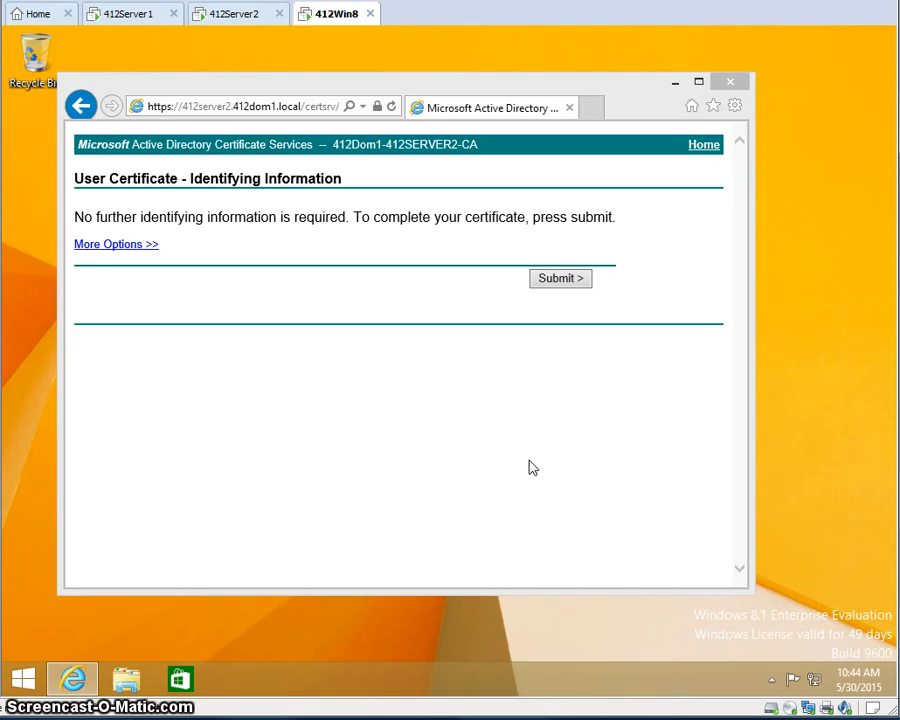
pyautogui.click(531, 455)
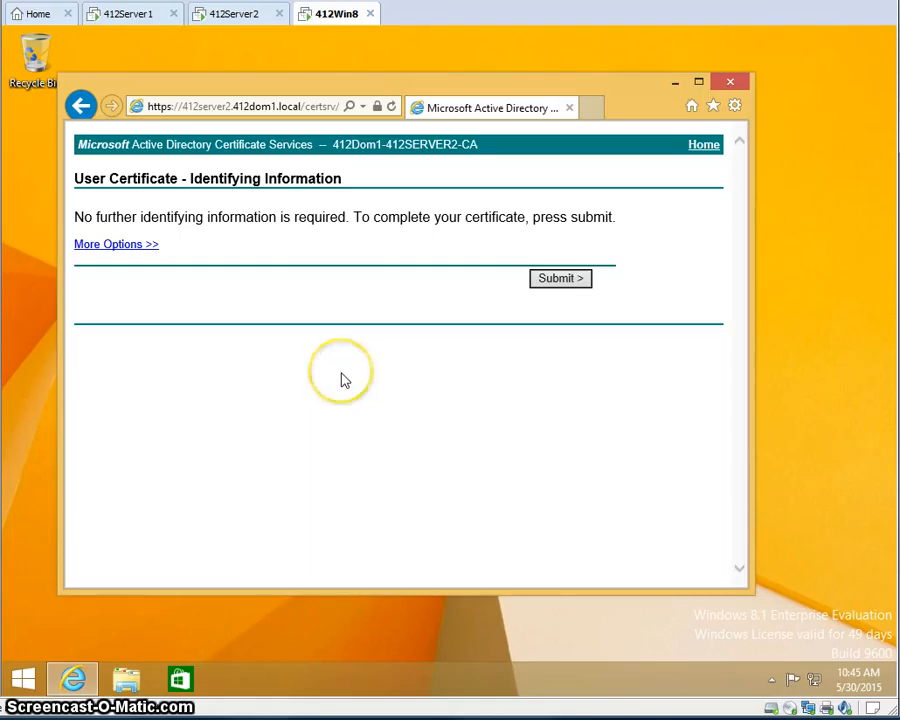
# - Submit the user certificate request, confirm Yes, and install the issued certificate
pyautogui.click(565, 280)
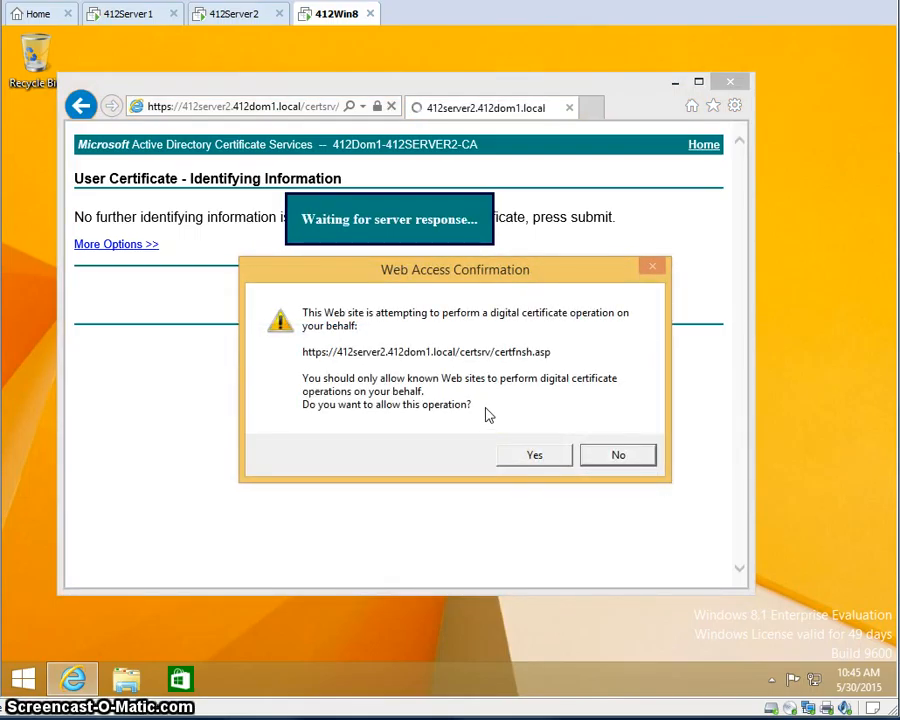
pyautogui.click(533, 456)
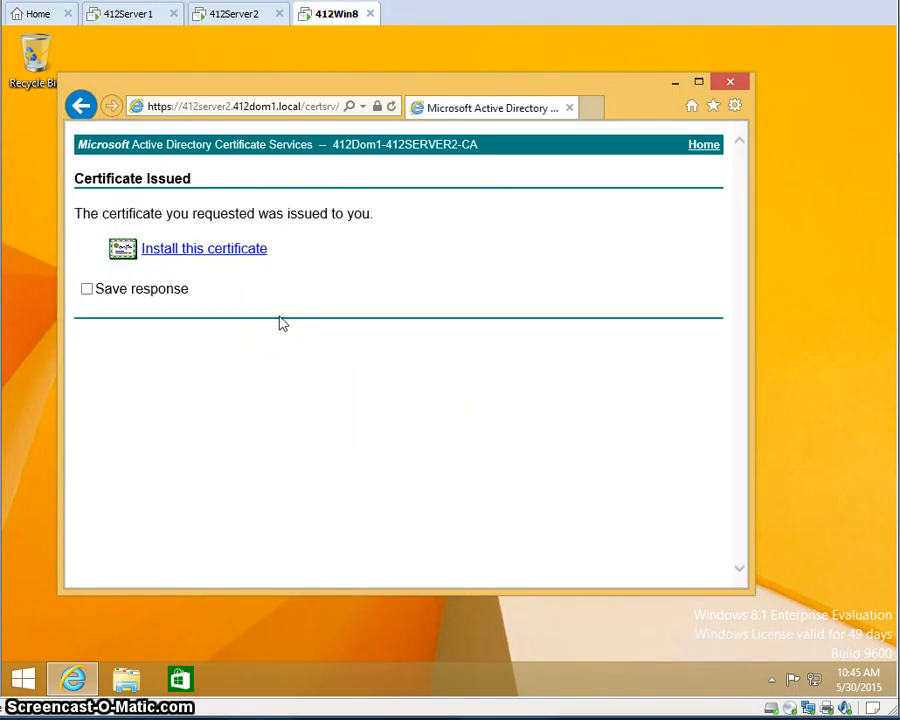
pyautogui.click(208, 252)
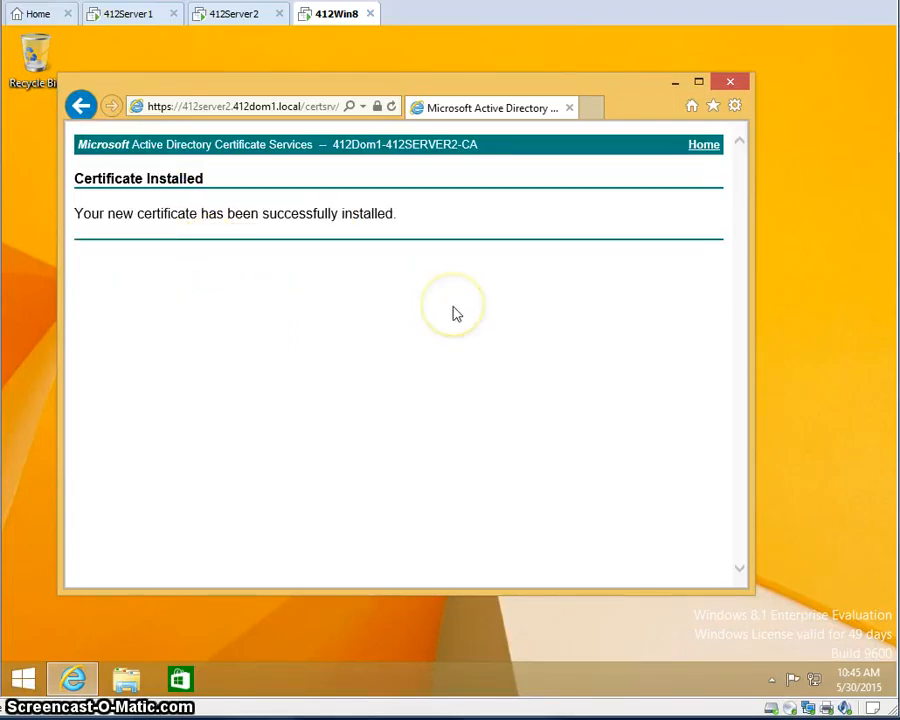